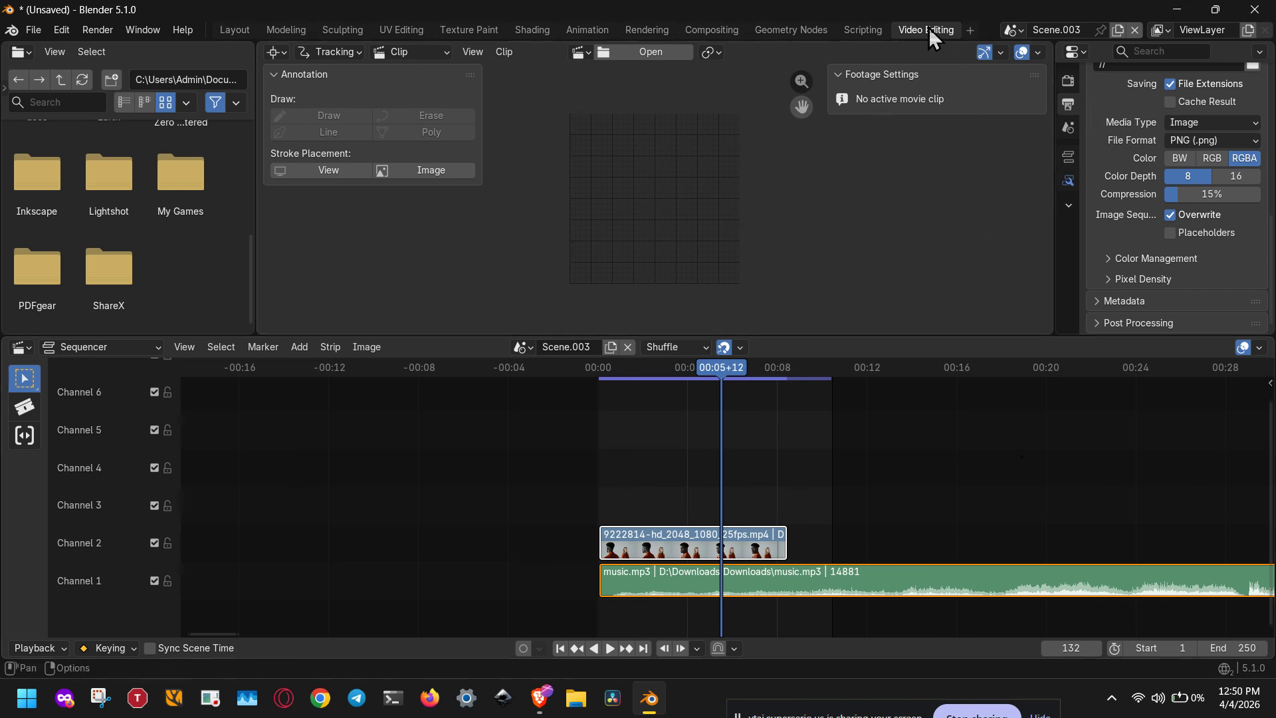
{"action": "left_click", "coordinate": [969, 31]}
{"action": "mouse_move", "coordinate": [927, 169]}
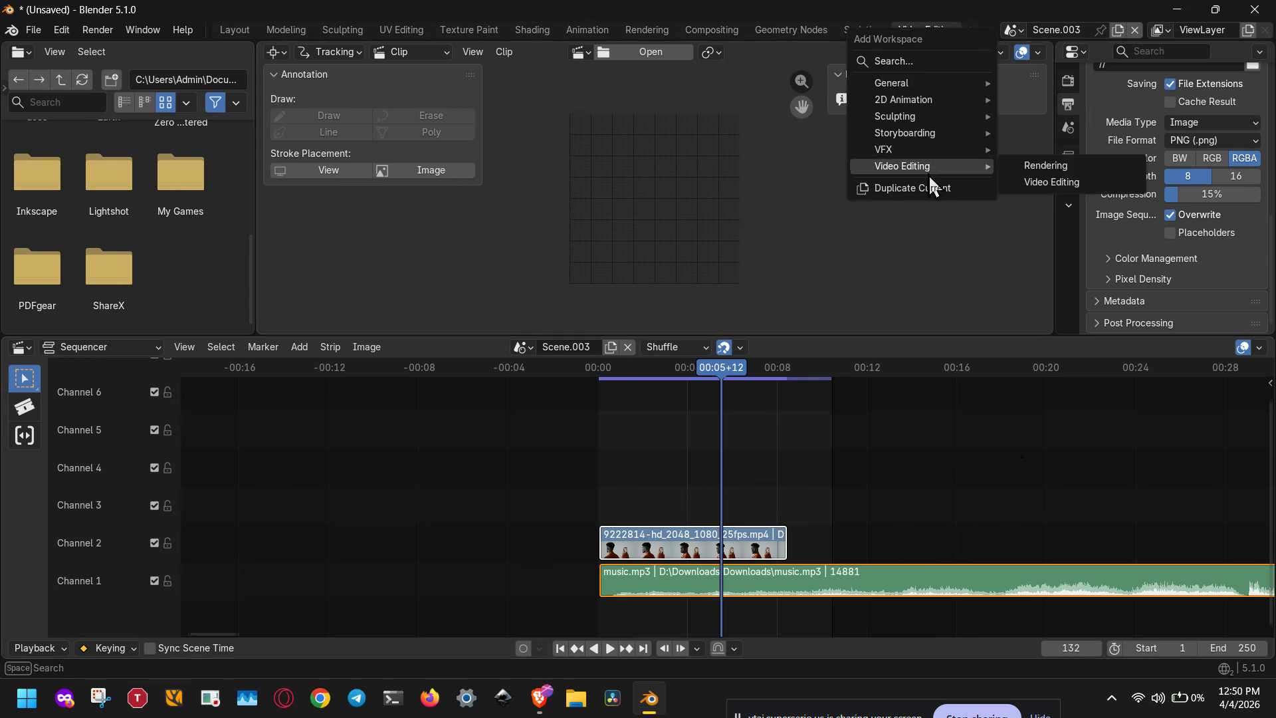
{"action": "left_click", "coordinate": [1034, 184]}
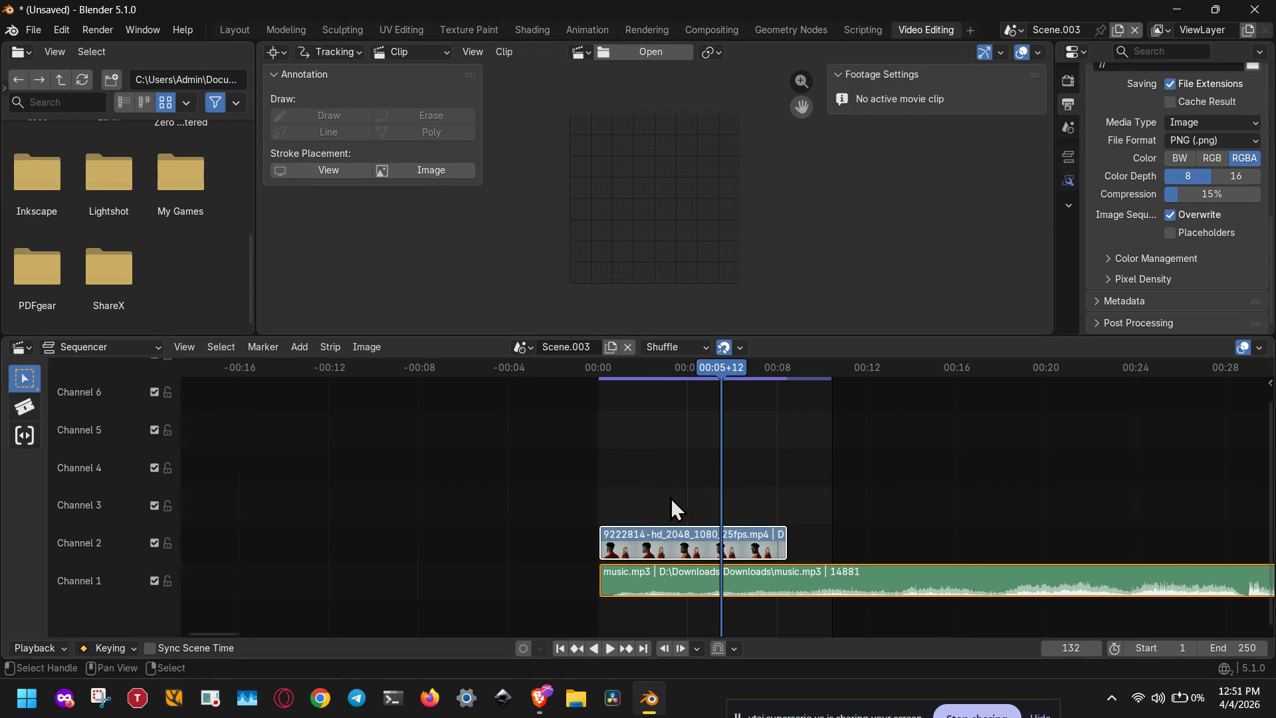
Delete the existing video and music strips from the sequencer.
{"action": "key", "text": "Delete"}
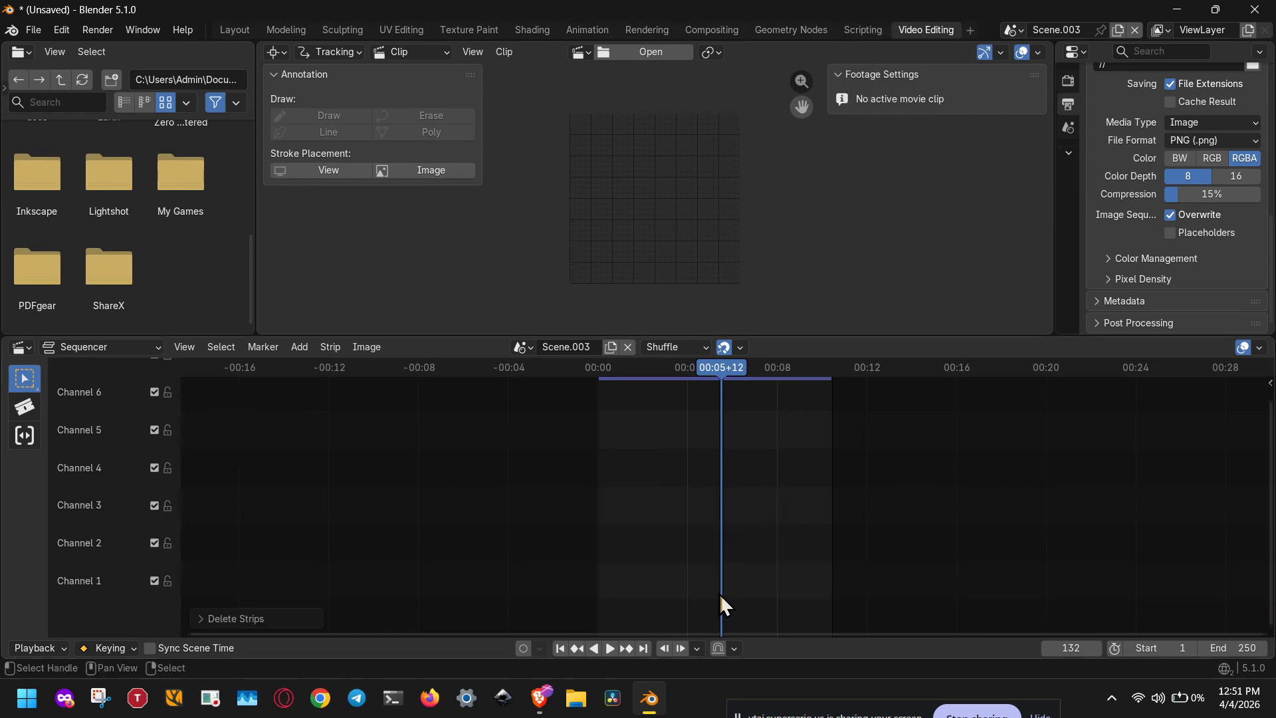
{"action": "middle_click_drag", "start_coordinate": [669, 565], "coordinate": [555, 545]}
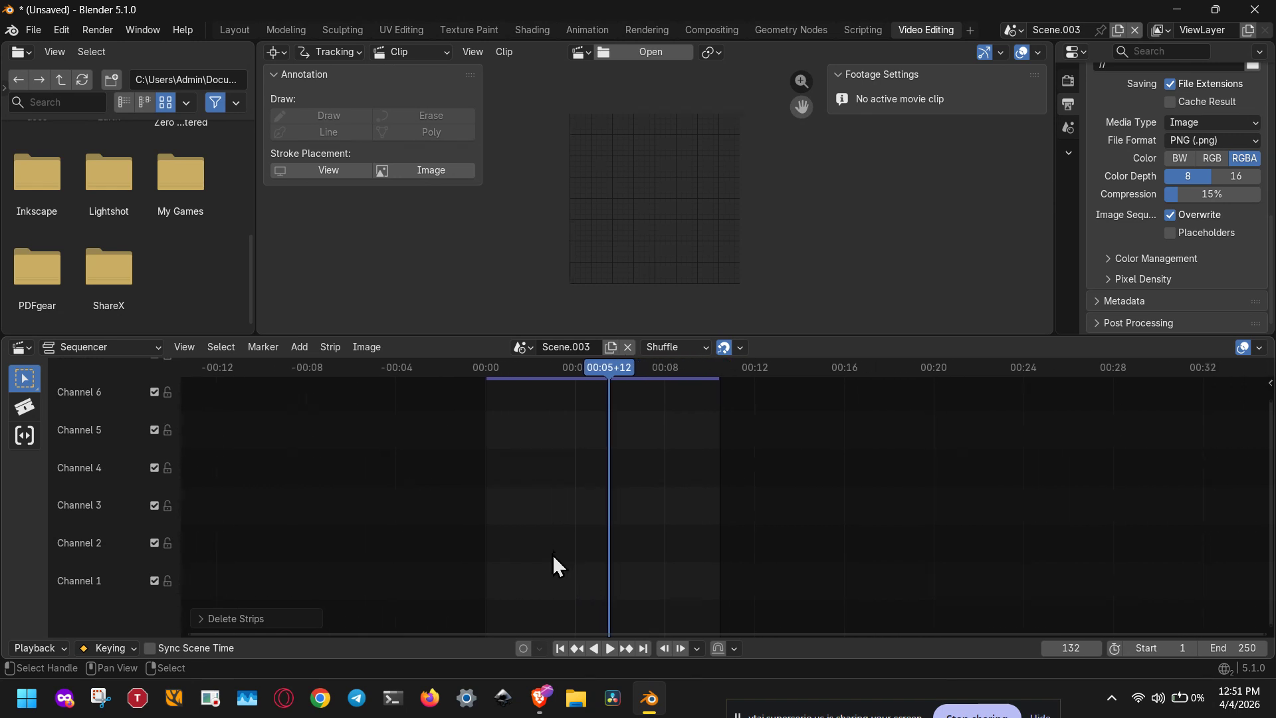
{"action": "scroll", "coordinate": [552, 556], "scroll_direction": "up", "scroll_amount": 6}
{"action": "middle_click_drag", "start_coordinate": [427, 578], "coordinate": [644, 567]}
{"action": "scroll", "coordinate": [461, 585], "scroll_direction": "down", "scroll_amount": 3}
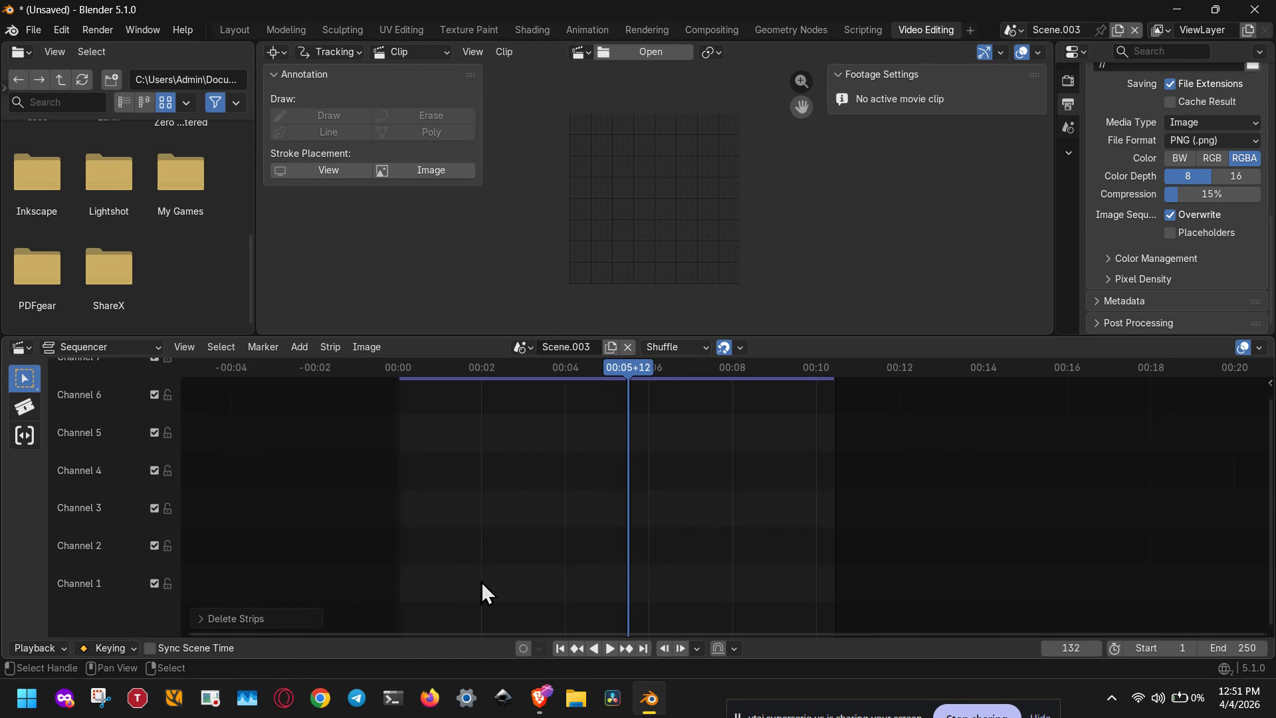
Add the movie 10931363-hd_1920_1080_30fps.mp4 with its sound on channels 1 and 2, starting at the beginning of the timeline.
{"action": "left_click", "coordinate": [299, 346]}
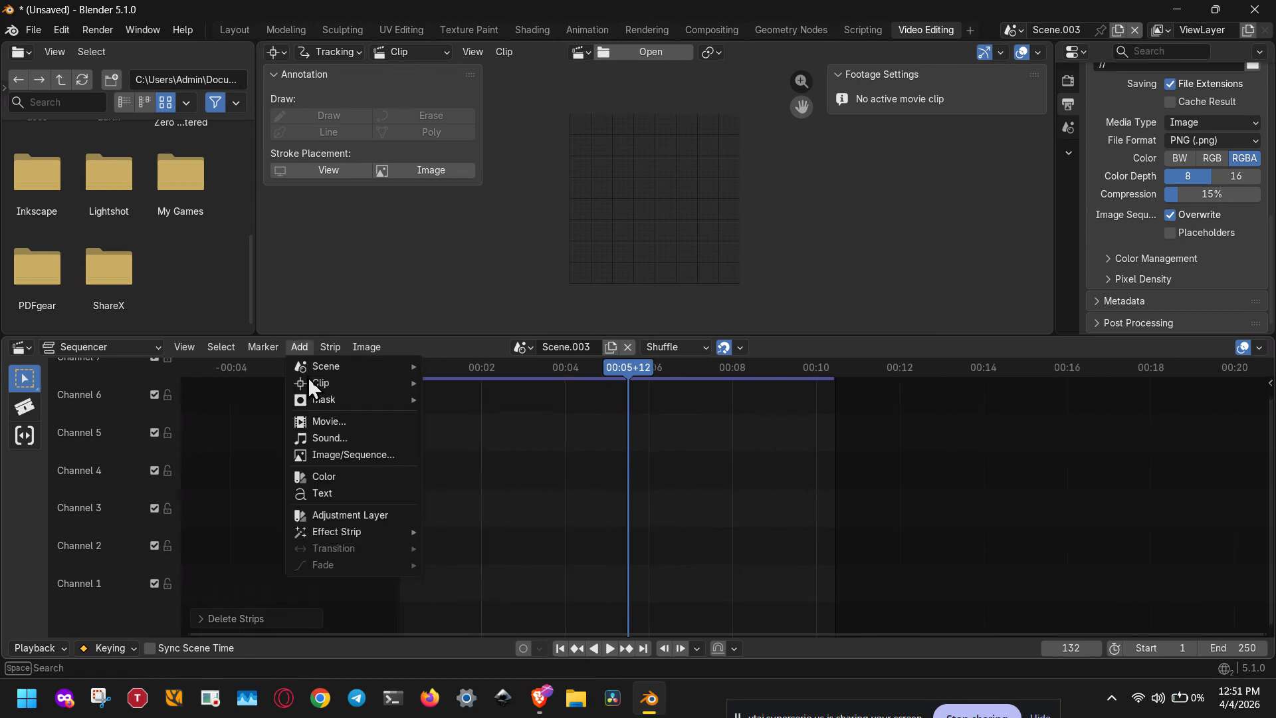
{"action": "left_click", "coordinate": [314, 424]}
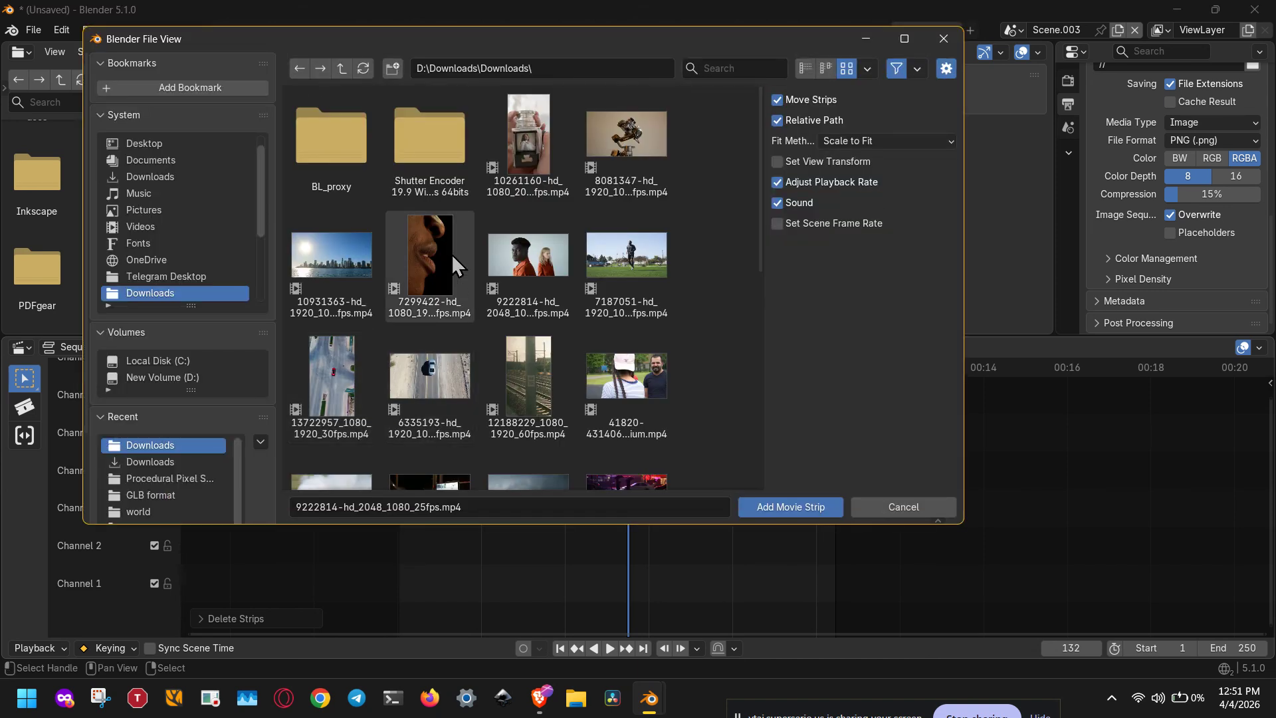
{"action": "double_click", "coordinate": [344, 278]}
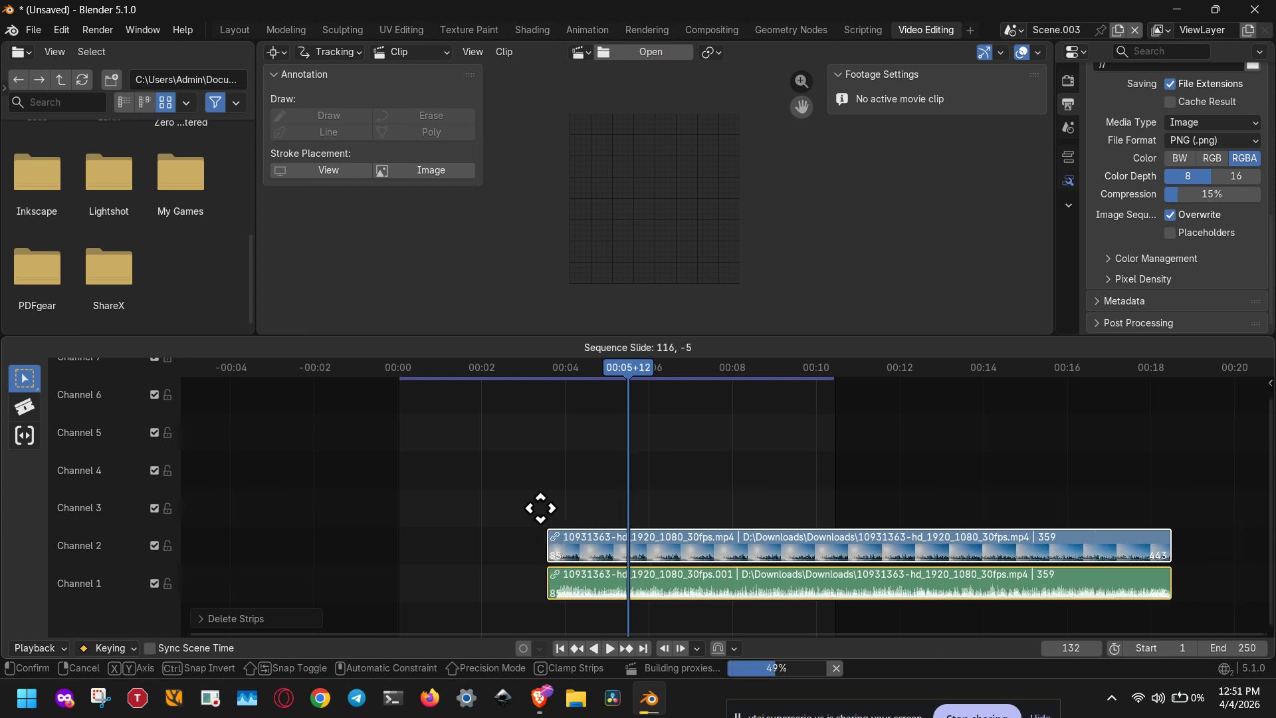
{"action": "left_click", "coordinate": [405, 507]}
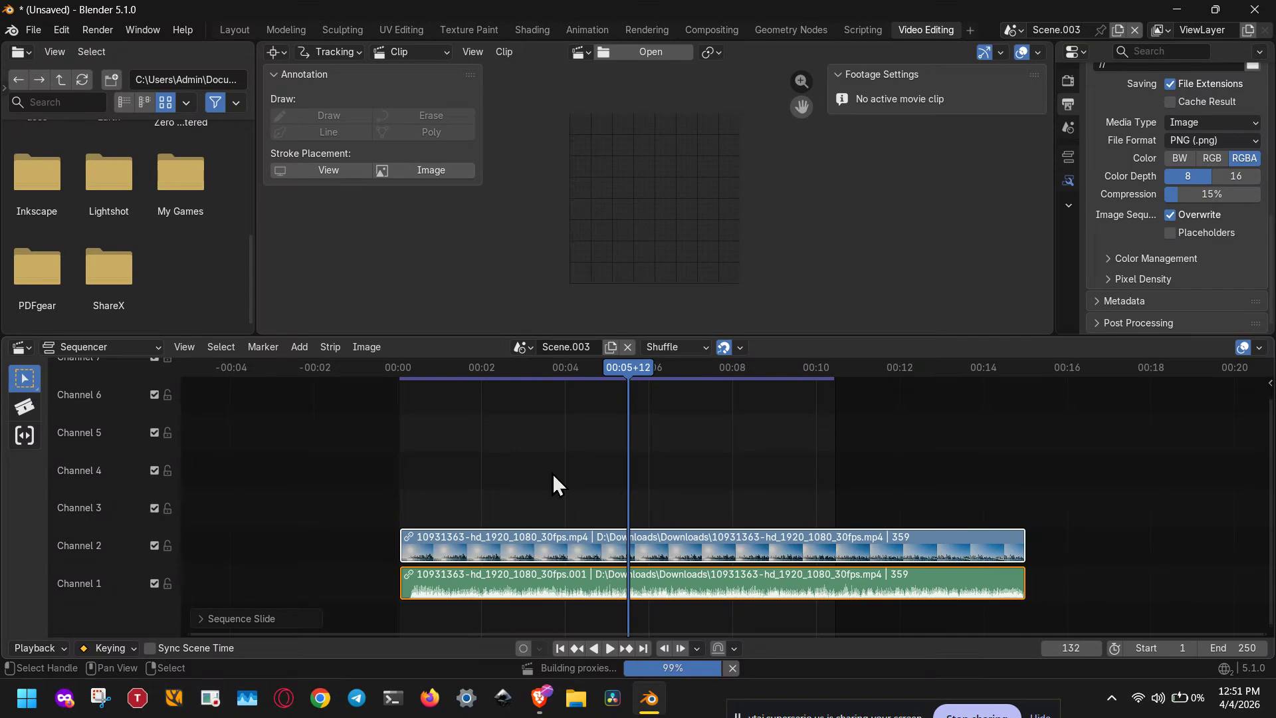
Add music.mp3 as a sound strip on channel 3, aligned with the start of the movie strip.
{"action": "left_click", "coordinate": [330, 347]}
{"action": "mouse_move", "coordinate": [298, 347]}
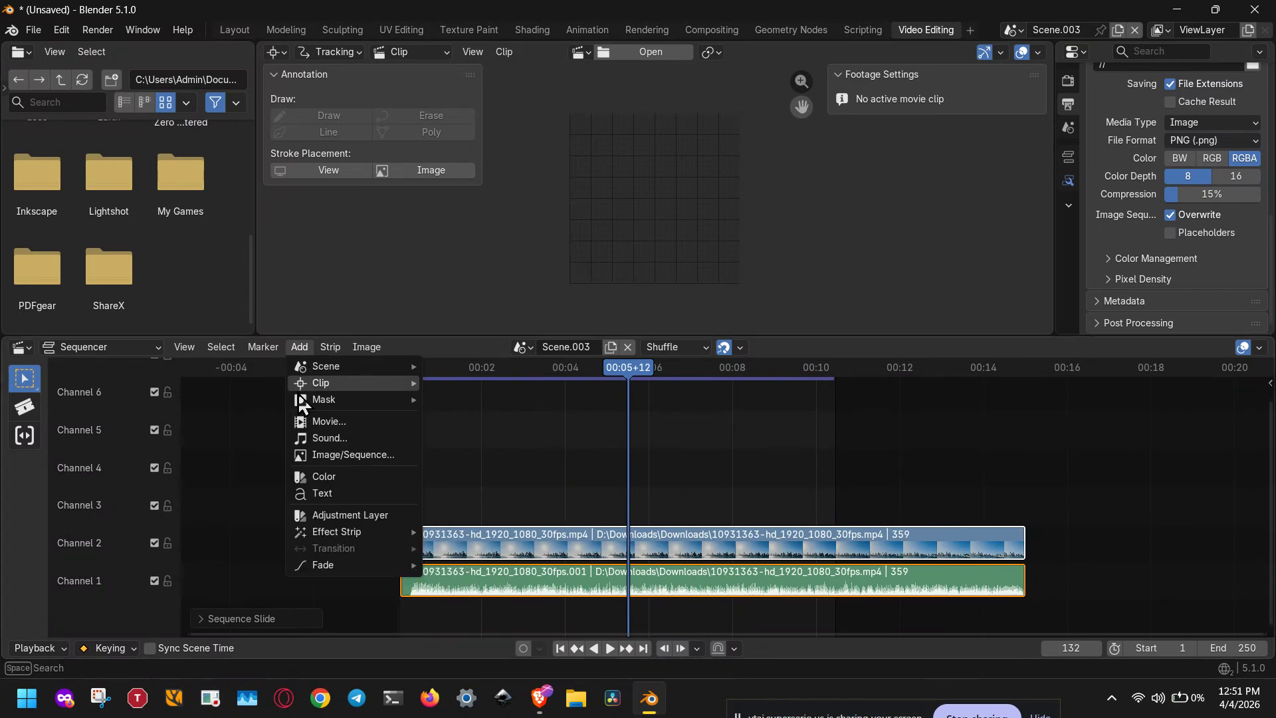
{"action": "left_click", "coordinate": [304, 441]}
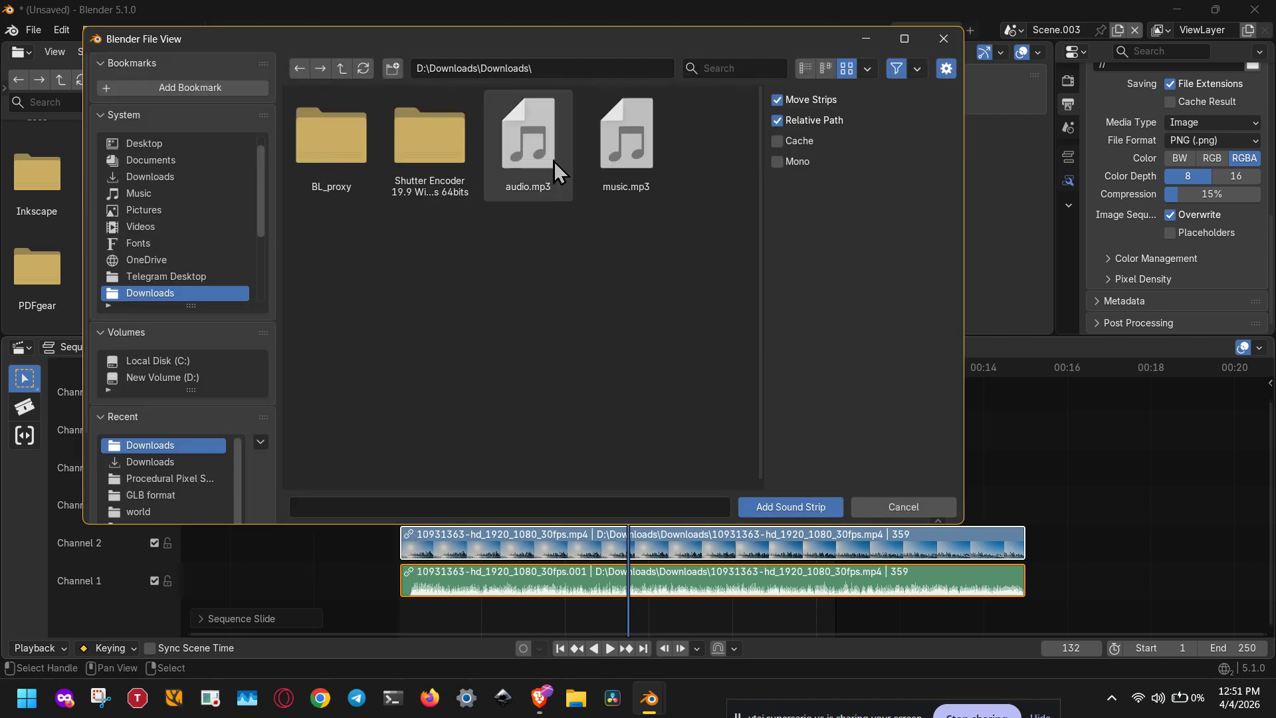
{"action": "left_click", "coordinate": [612, 168]}
{"action": "double_click", "coordinate": [612, 167]}
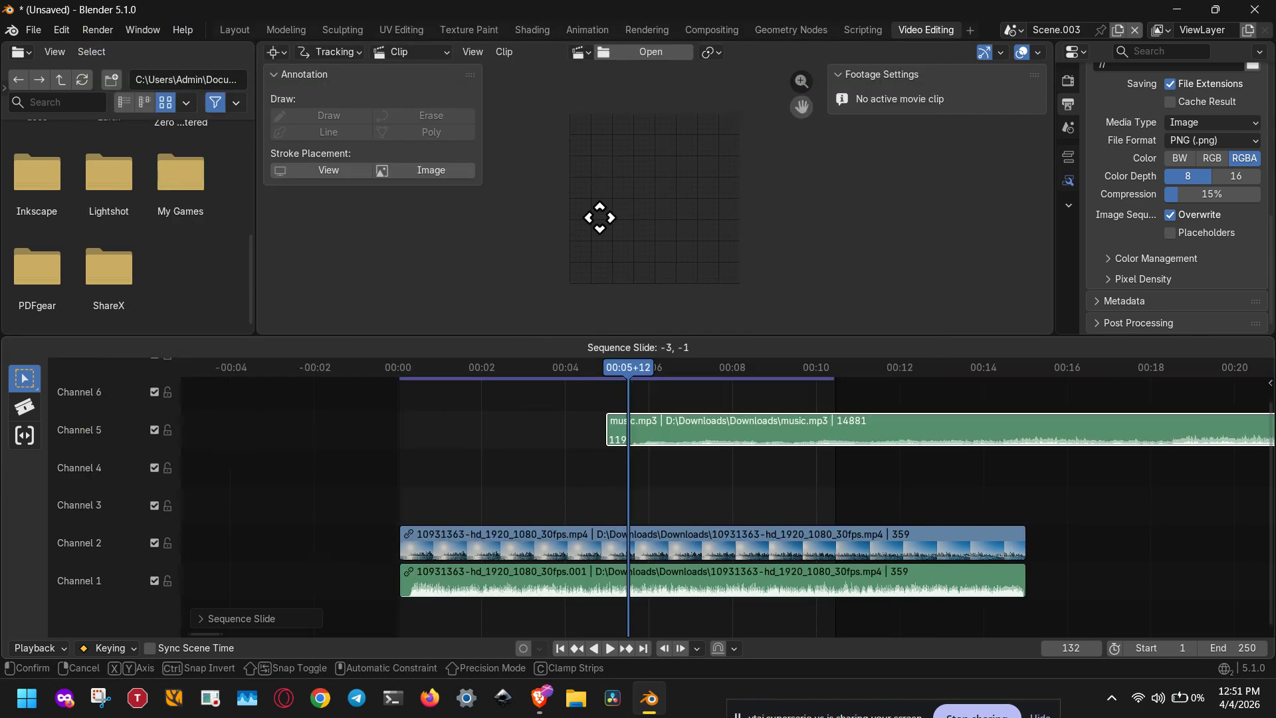
{"action": "left_click", "coordinate": [408, 282]}
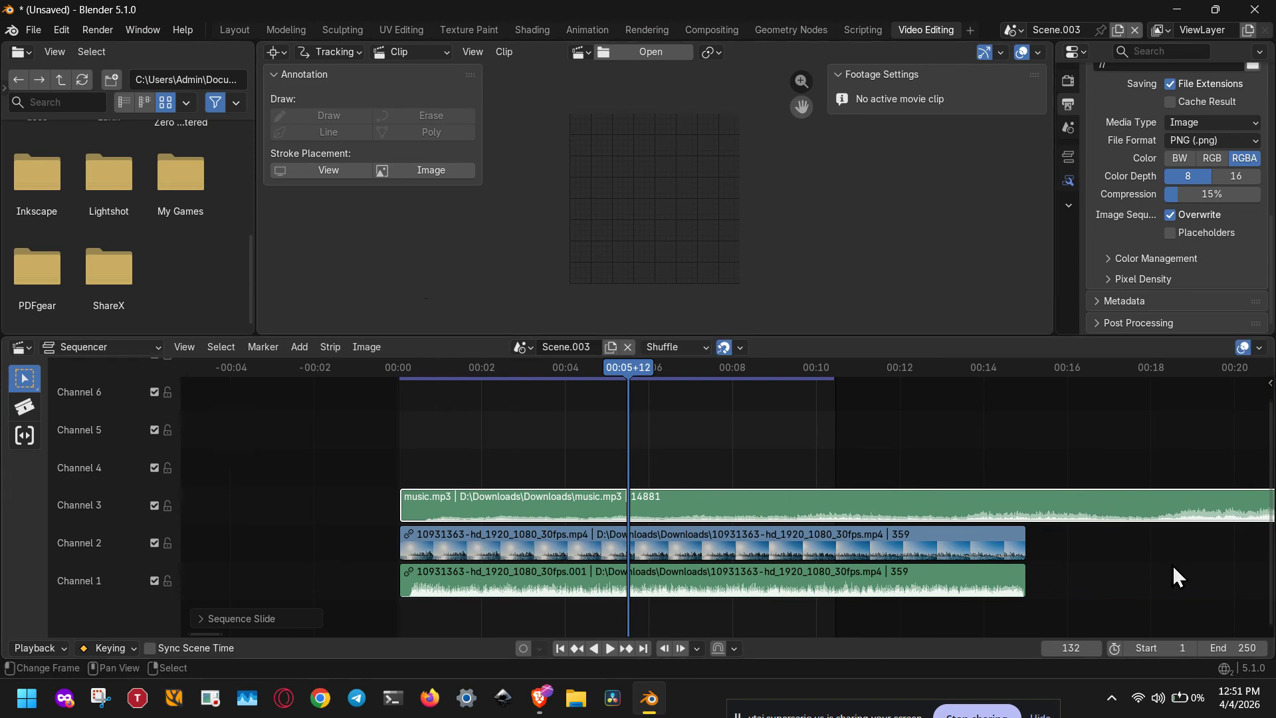
Trim the end of the music.mp3 strip to match the end of the movie strip.
{"action": "scroll", "coordinate": [1048, 547], "scroll_direction": "right", "scroll_amount": 2, "text": "ctrl"}
{"action": "scroll", "coordinate": [811, 505], "scroll_direction": "down", "scroll_amount": 1}
{"action": "scroll", "coordinate": [810, 506], "scroll_direction": "down", "scroll_amount": 10}
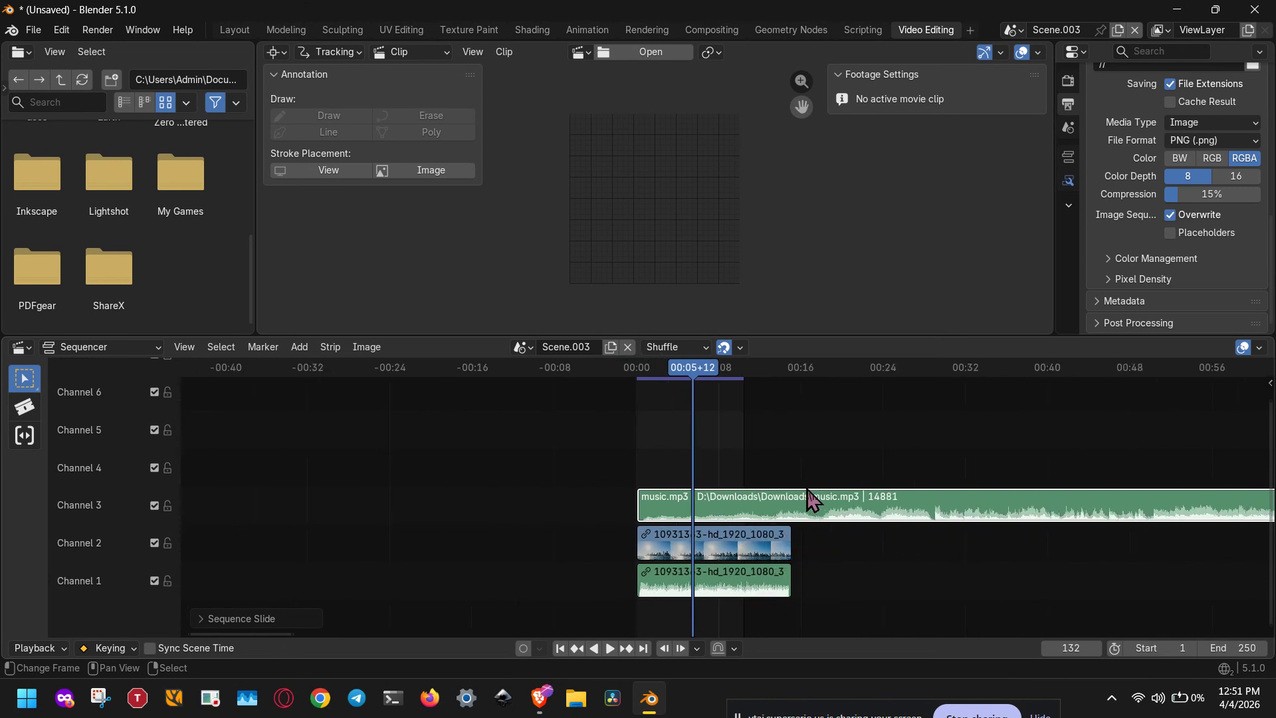
{"action": "scroll", "coordinate": [958, 533], "scroll_direction": "down", "scroll_amount": 6}
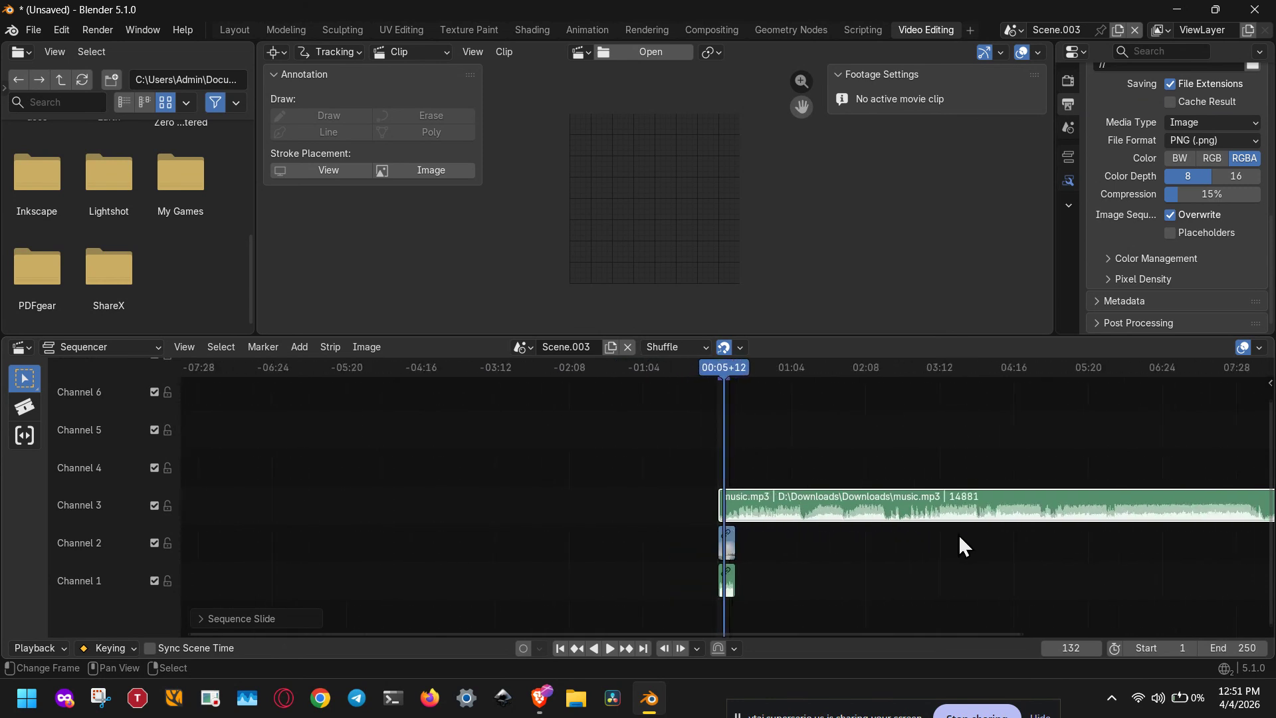
{"action": "left_click_drag", "start_coordinate": [1165, 506], "coordinate": [739, 512]}
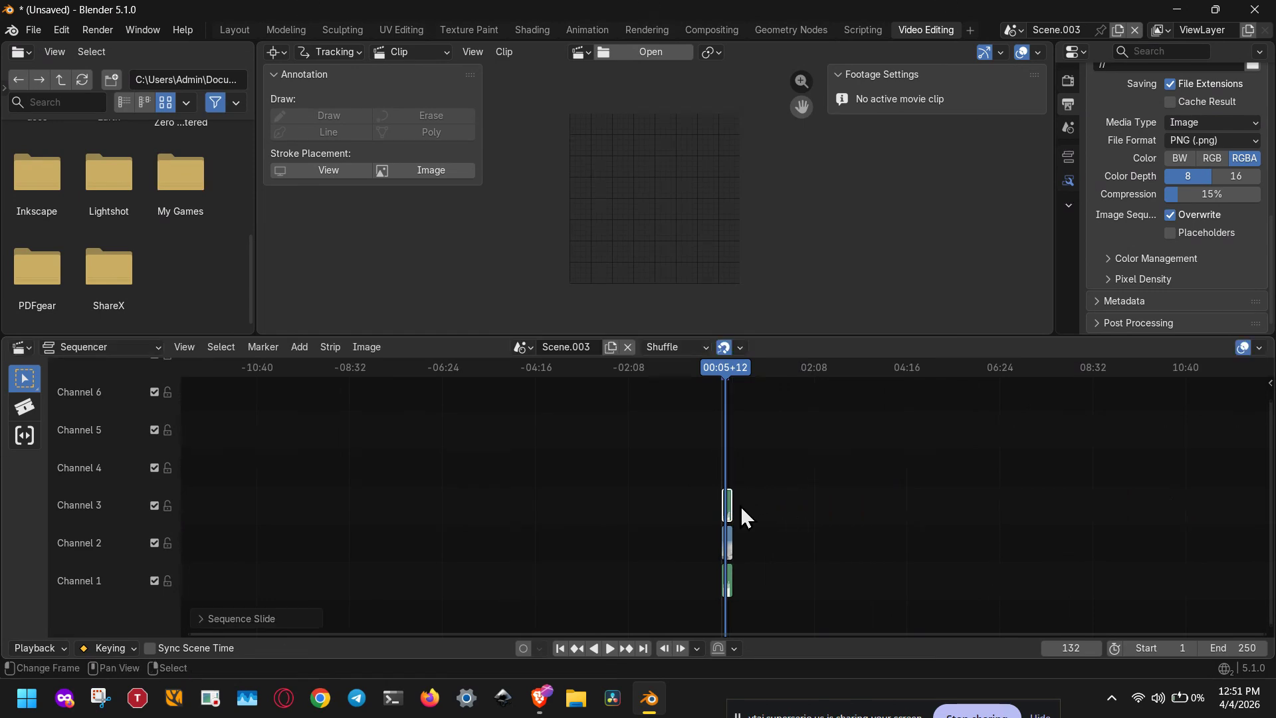
{"action": "scroll", "coordinate": [732, 538], "scroll_direction": "up", "scroll_amount": 3}
{"action": "scroll", "coordinate": [735, 553], "scroll_direction": "up", "scroll_amount": 12}
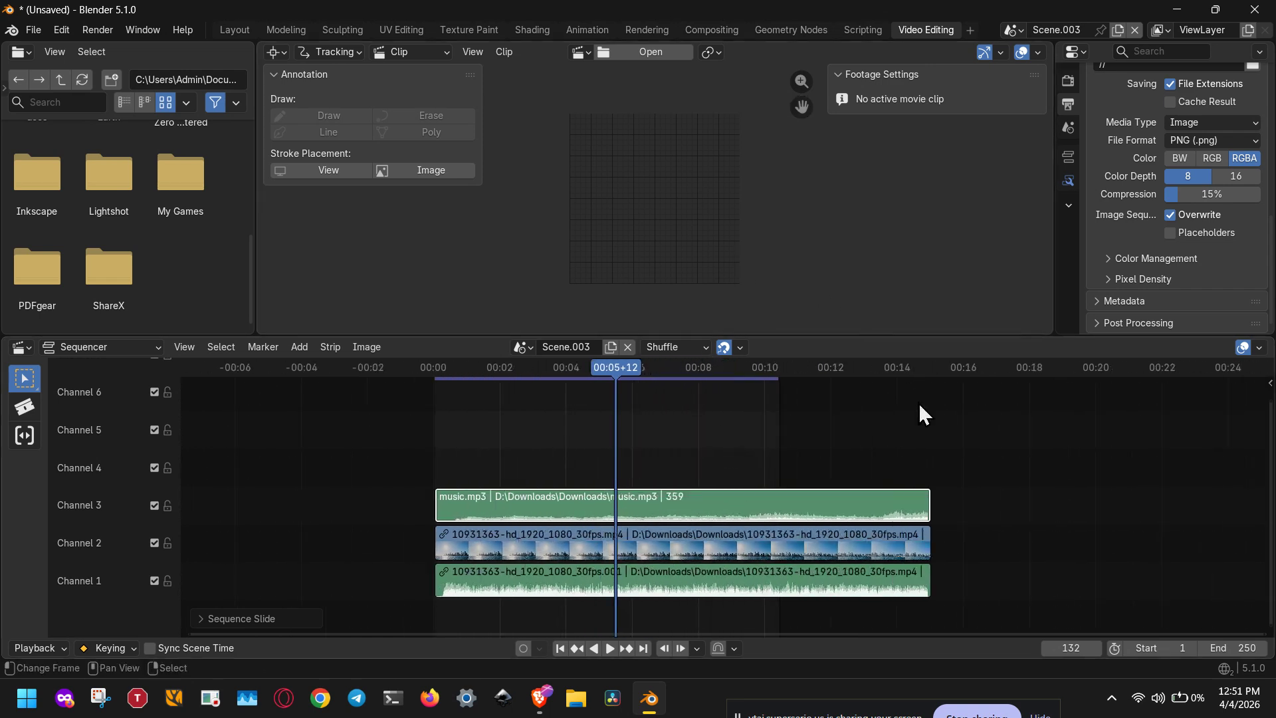
Move the playhead to frame 0, play the first few seconds of the sequence, and stop playback.
{"action": "scroll", "coordinate": [997, 492], "scroll_direction": "up", "scroll_amount": 3}
{"action": "middle_click_drag", "start_coordinate": [814, 540], "coordinate": [837, 521]}
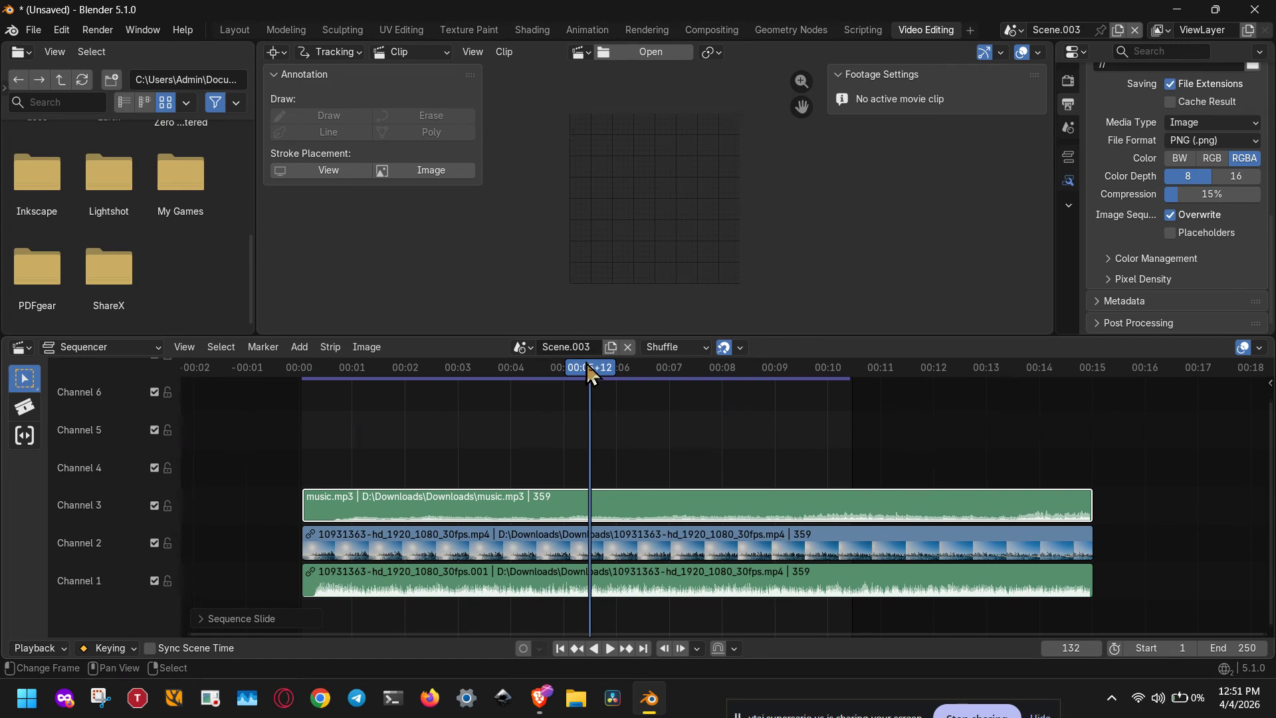
{"action": "left_click_drag", "start_coordinate": [586, 363], "coordinate": [301, 393]}
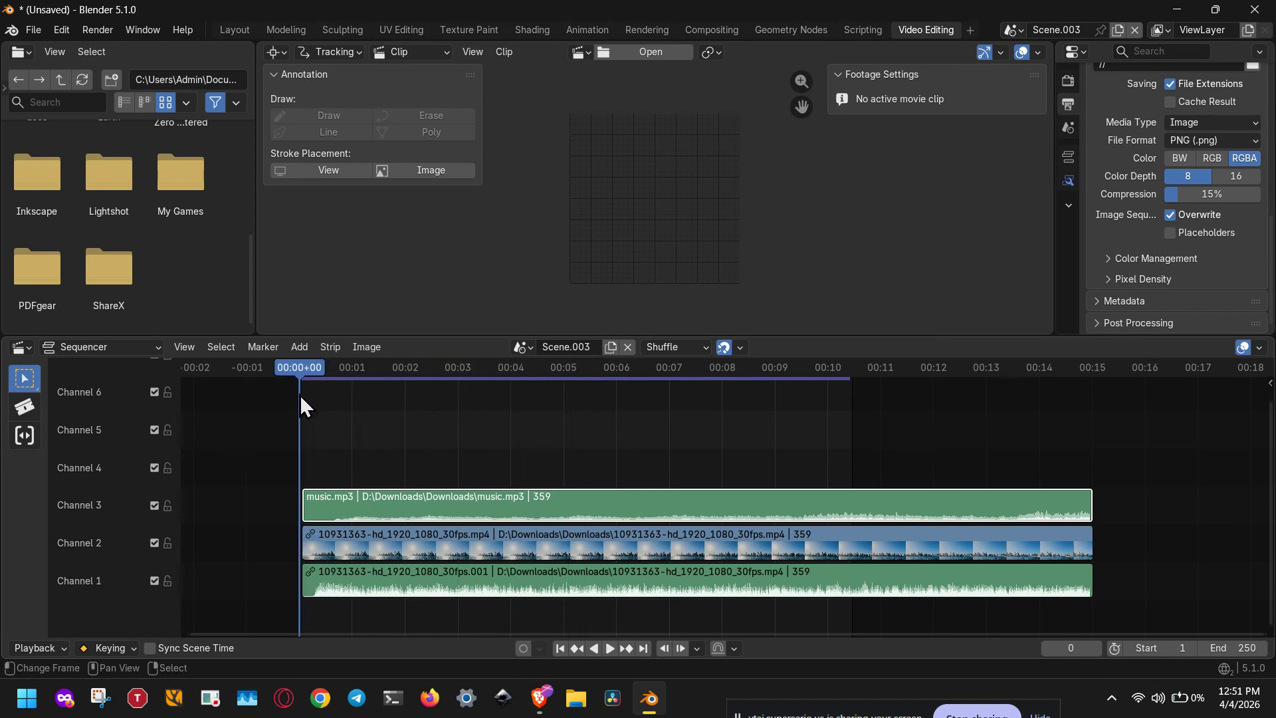
{"action": "left_click", "coordinate": [611, 652]}
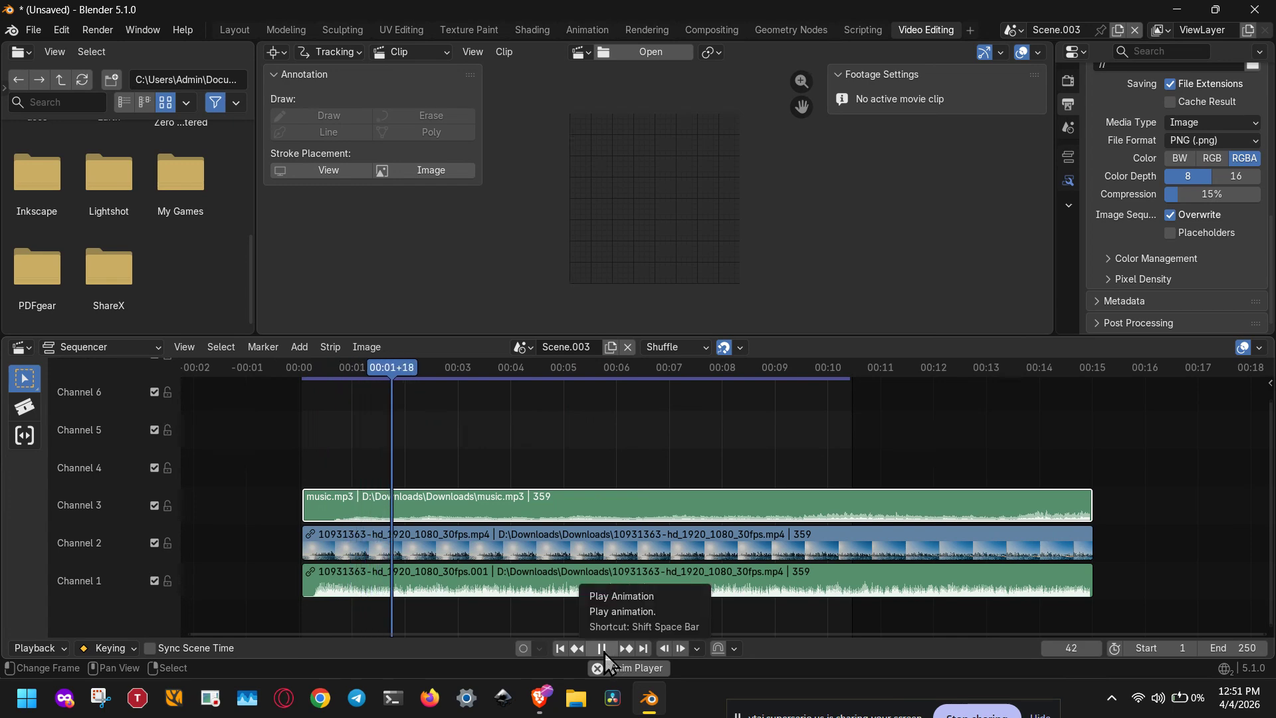
{"action": "left_click", "coordinate": [602, 649]}
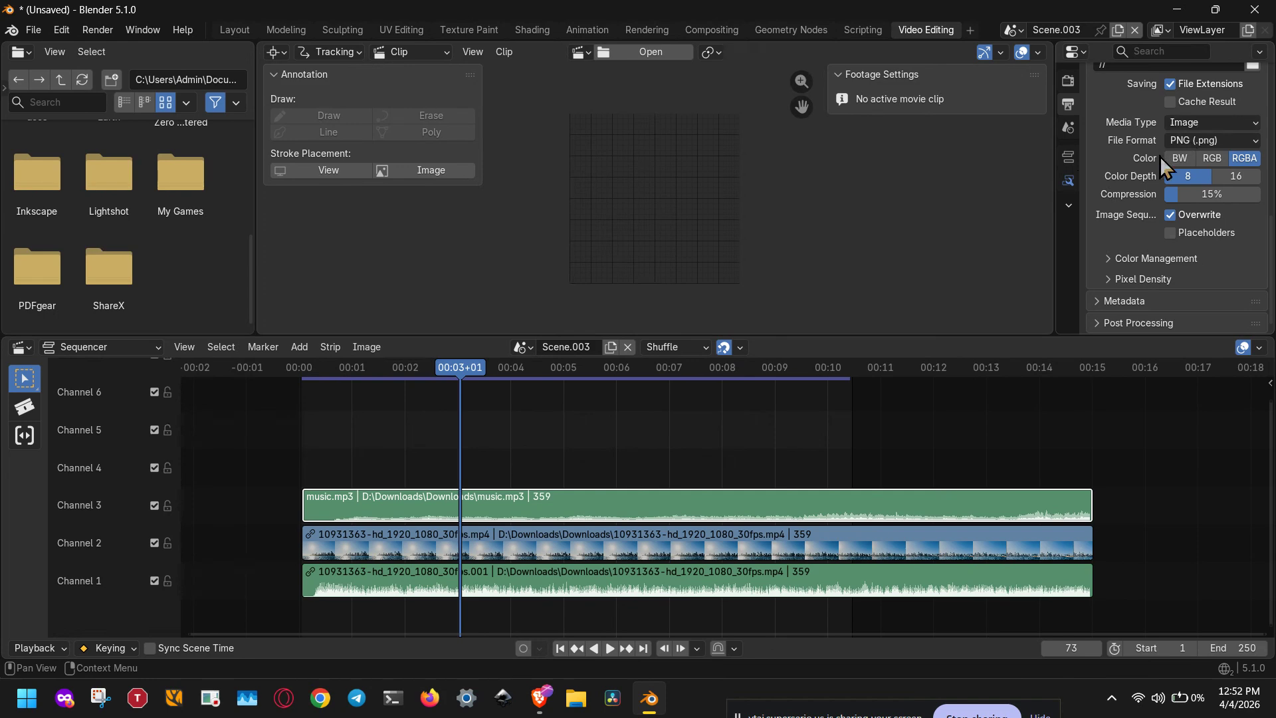
Set the output media type to Video and the encoding container to MPEG-4.
{"action": "left_click", "coordinate": [1193, 123]}
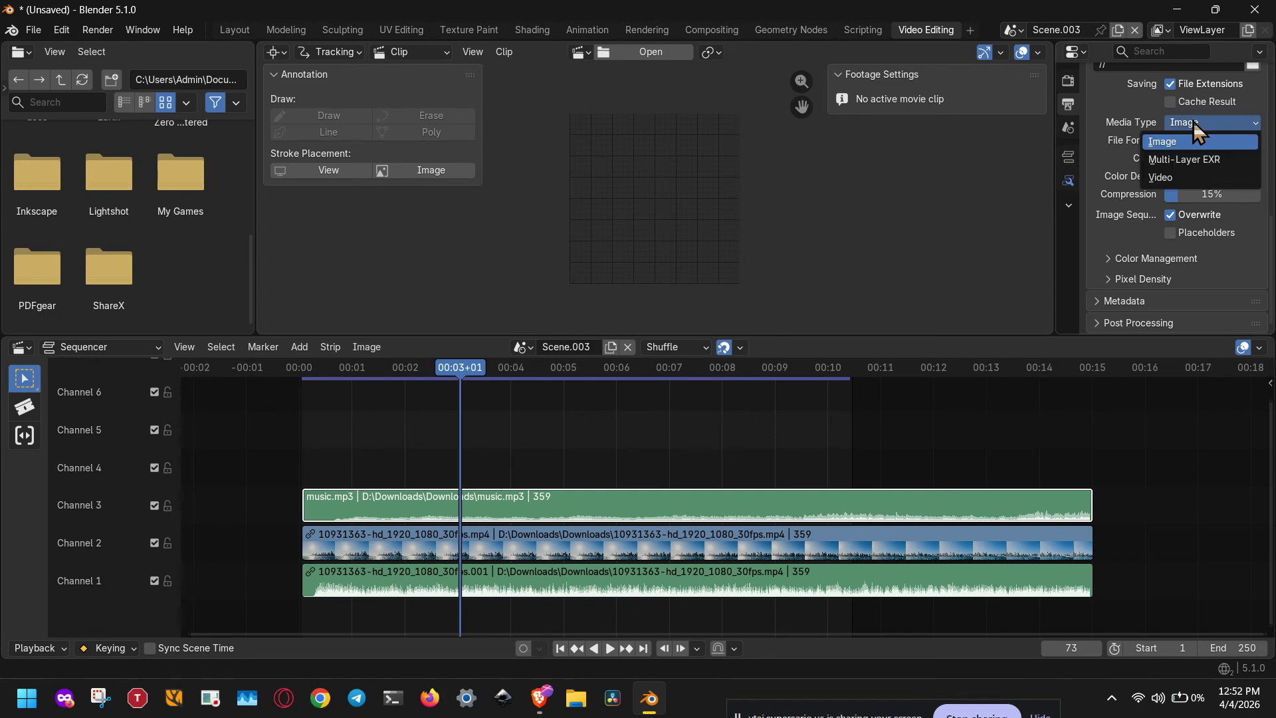
{"action": "left_click", "coordinate": [1194, 174]}
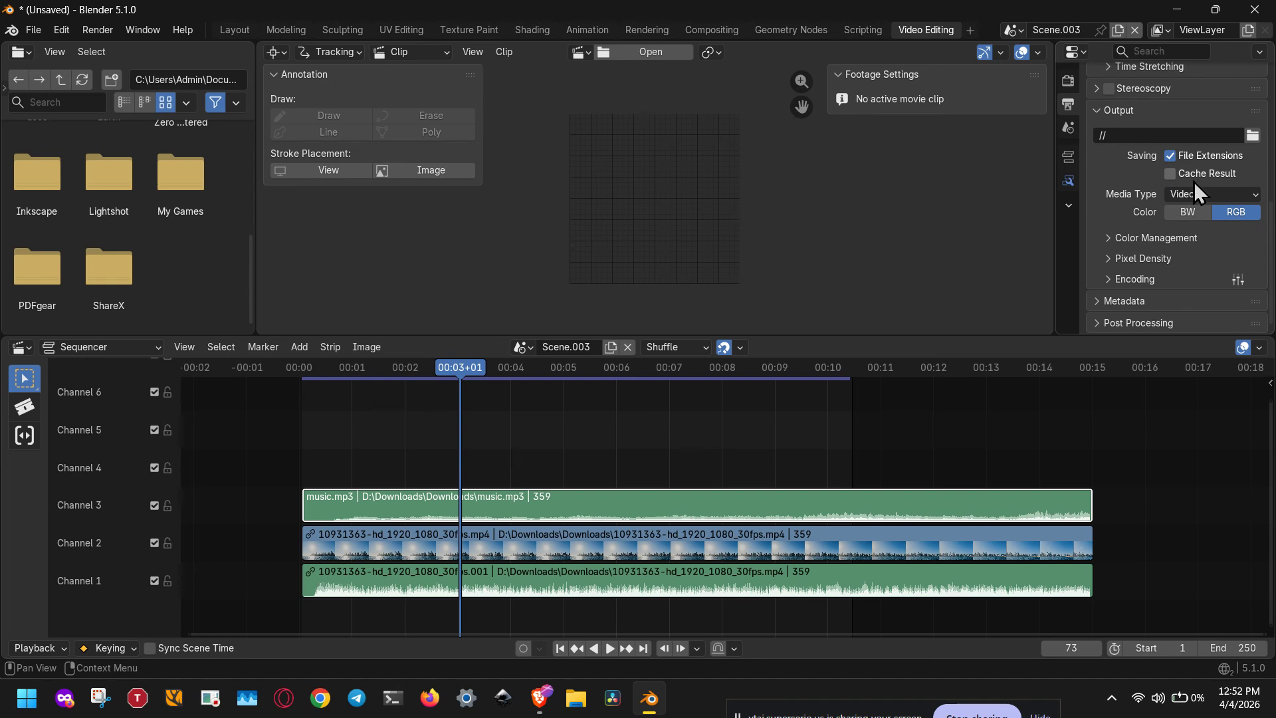
{"action": "left_click", "coordinate": [1134, 278]}
{"action": "scroll", "coordinate": [1134, 278], "scroll_direction": "down", "scroll_amount": 3}
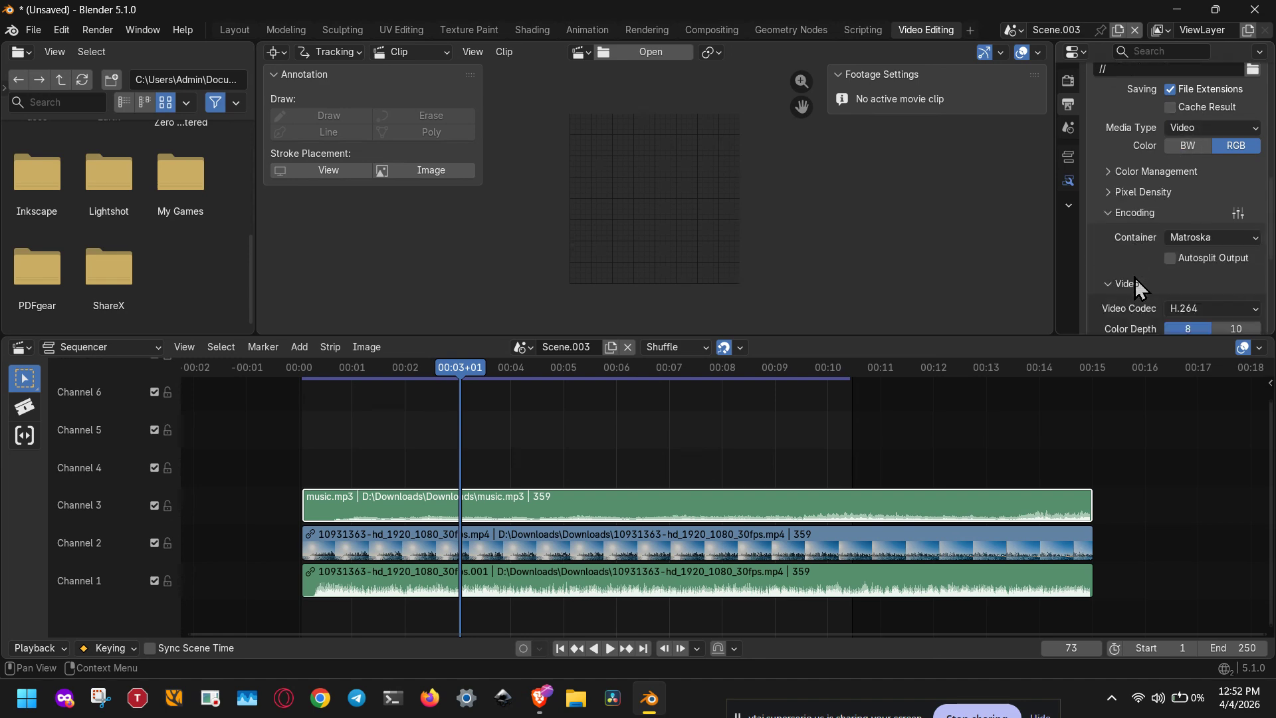
{"action": "left_click", "coordinate": [1198, 276]}
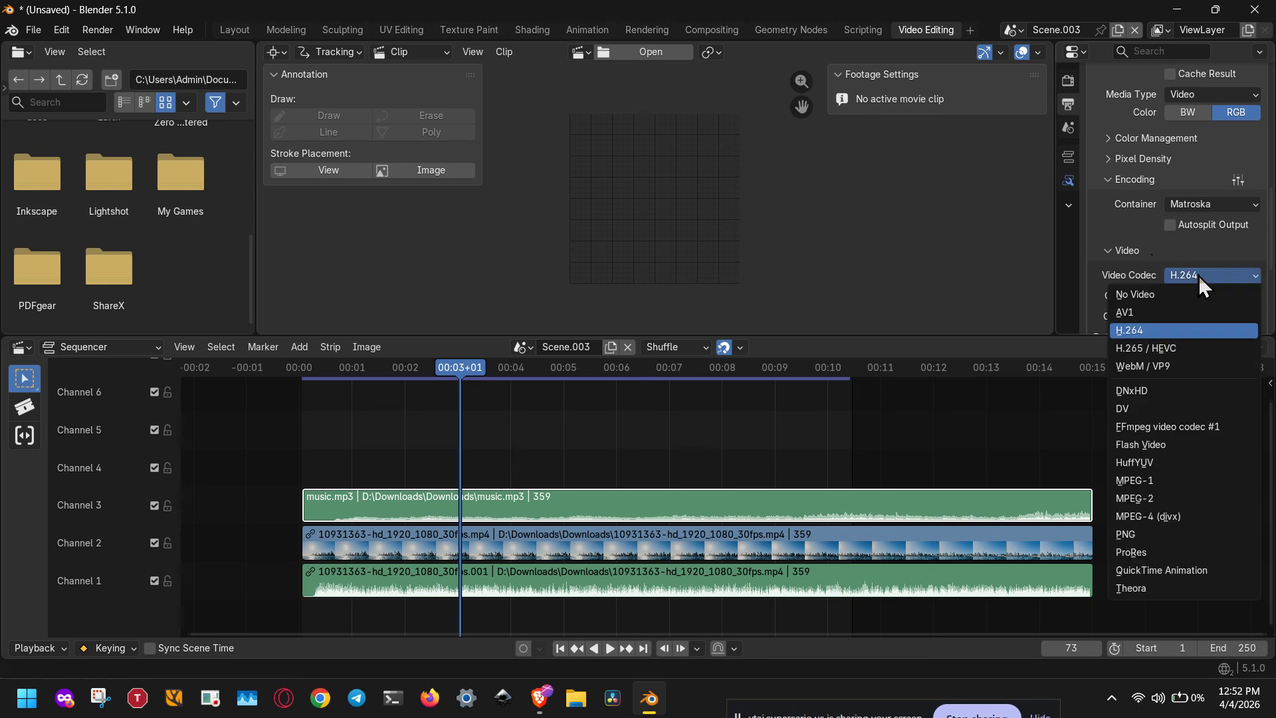
{"action": "left_click", "coordinate": [1199, 204]}
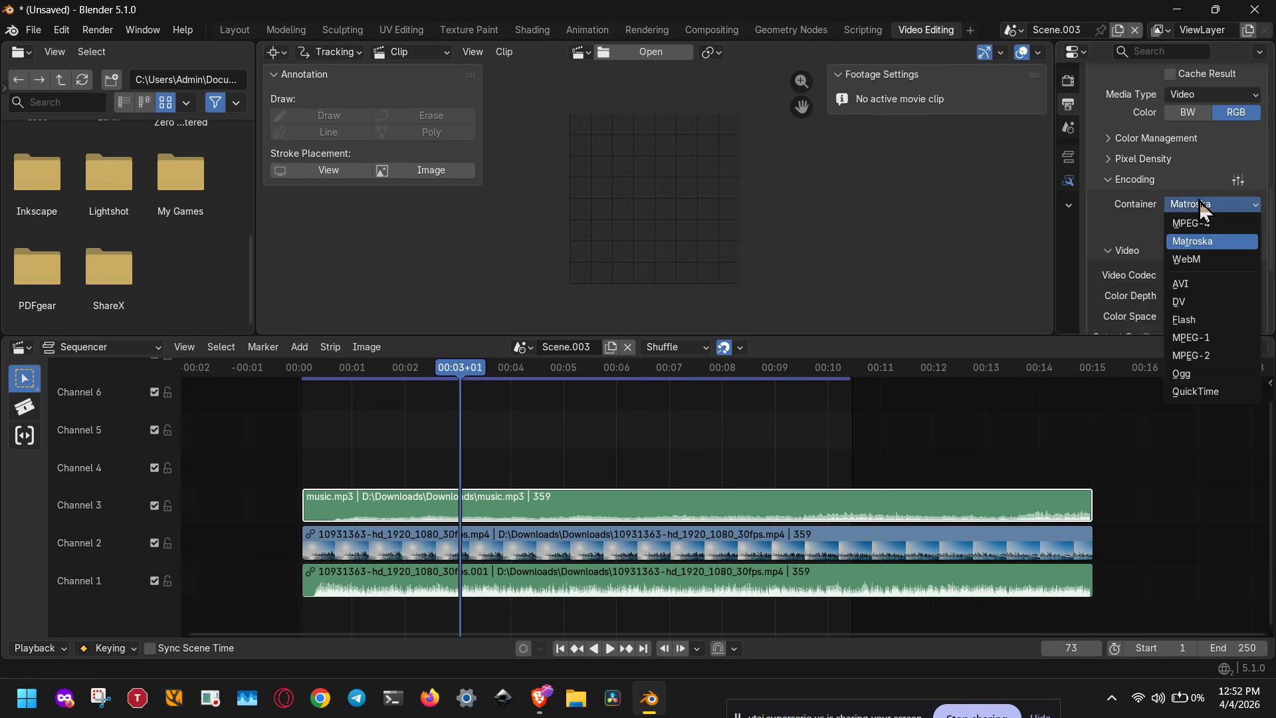
{"action": "left_click", "coordinate": [1235, 223]}
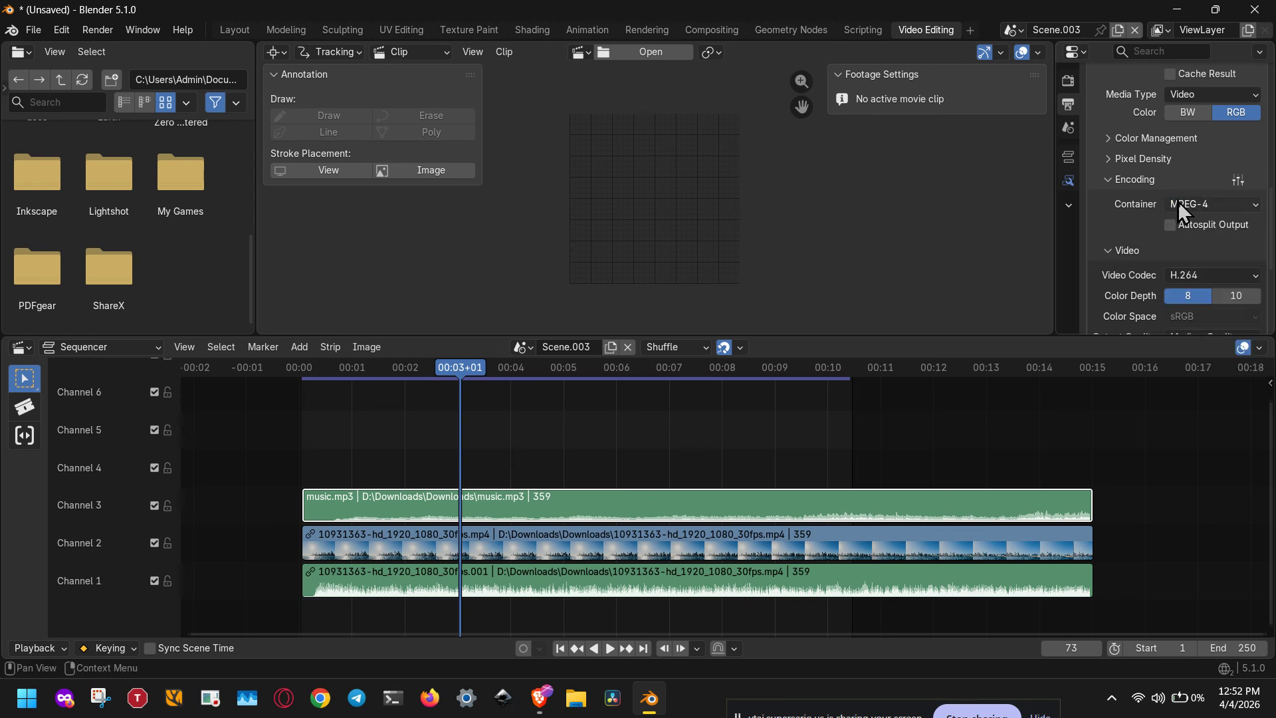
Examine the pixel density and video encoding settings, including the available video codecs.
{"action": "left_click", "coordinate": [1127, 159]}
{"action": "left_click", "coordinate": [1129, 162]}
{"action": "scroll", "coordinate": [1141, 250], "scroll_direction": "up", "scroll_amount": 4}
{"action": "scroll", "coordinate": [1142, 250], "scroll_direction": "down", "scroll_amount": 6}
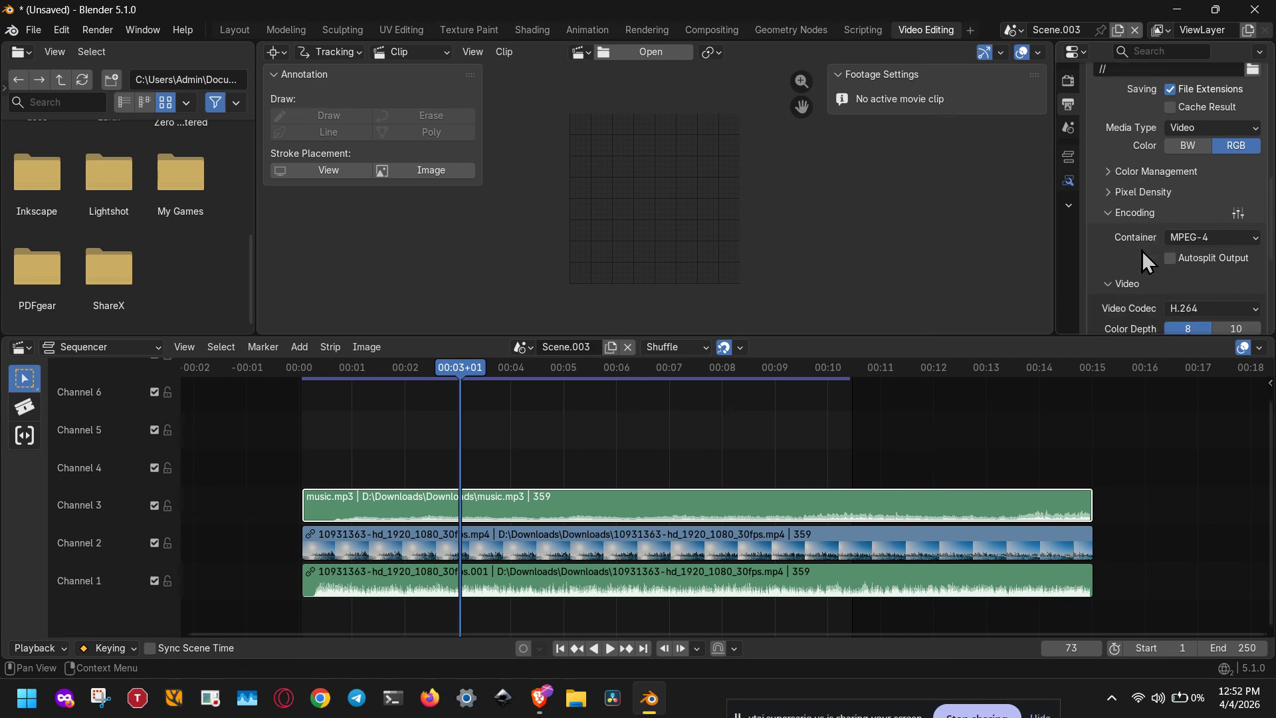
{"action": "scroll", "coordinate": [1141, 249], "scroll_direction": "down", "scroll_amount": 4}
{"action": "scroll", "coordinate": [1186, 202], "scroll_direction": "up", "scroll_amount": 2}
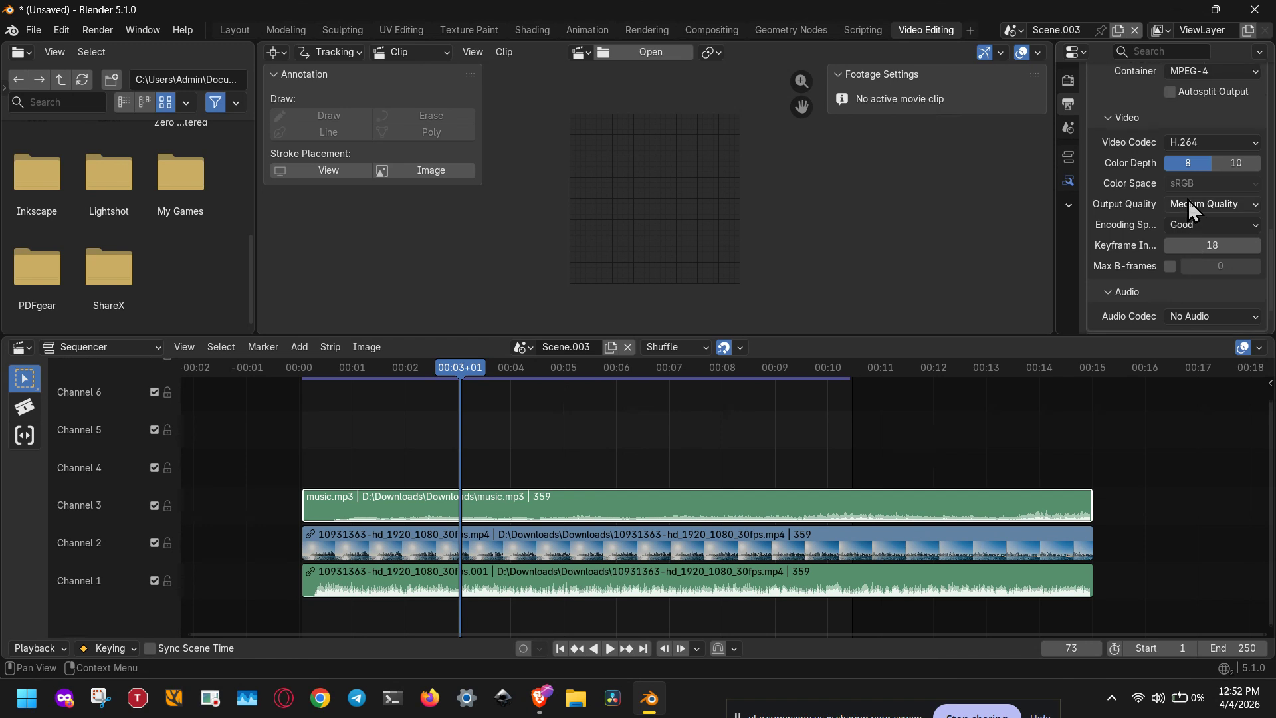
{"action": "left_click", "coordinate": [1199, 139]}
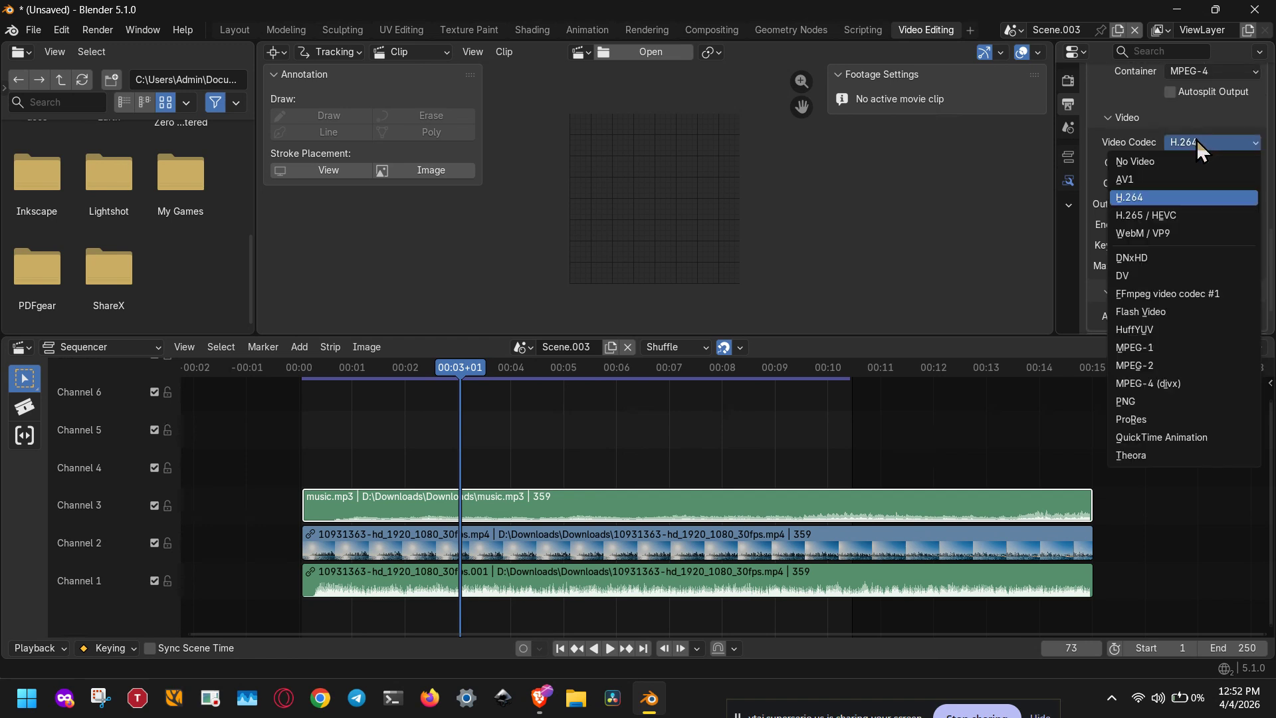
{"action": "left_click", "coordinate": [1196, 140]}
{"action": "scroll", "coordinate": [1178, 202], "scroll_direction": "down", "scroll_amount": 2}
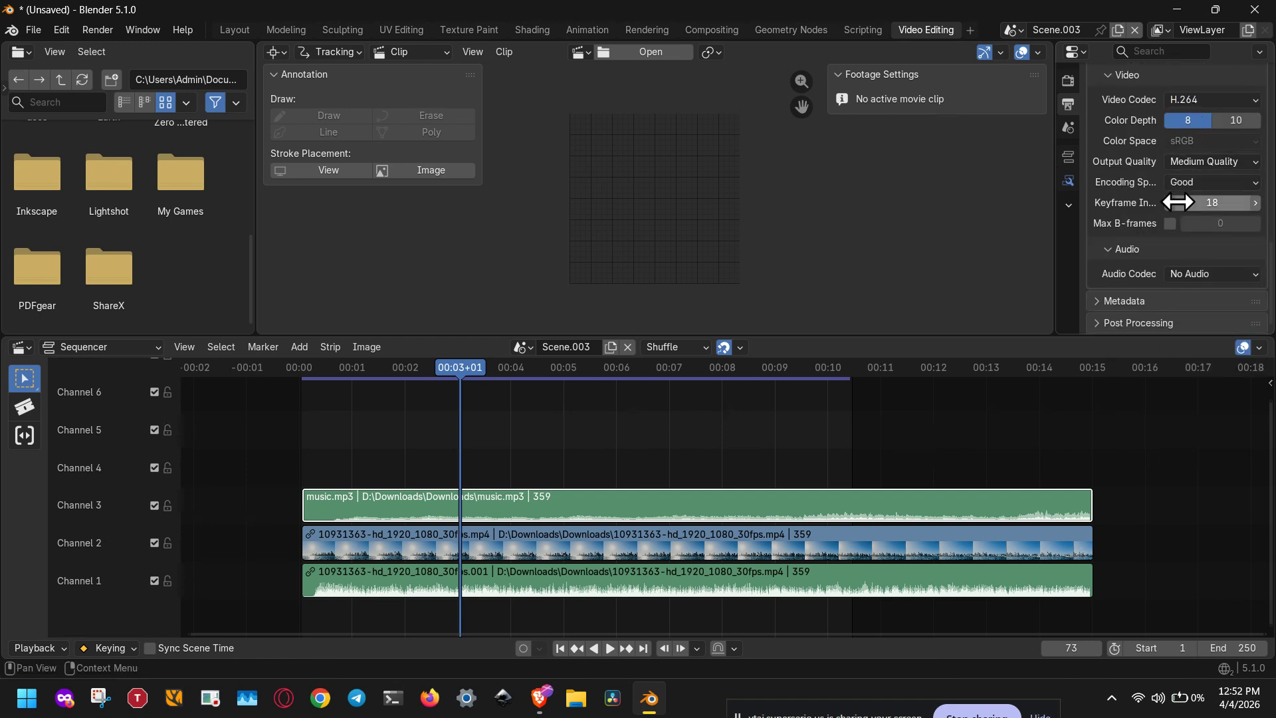
Set the output audio codec to AAC and check the remaining audio settings.
{"action": "left_click", "coordinate": [1193, 273]}
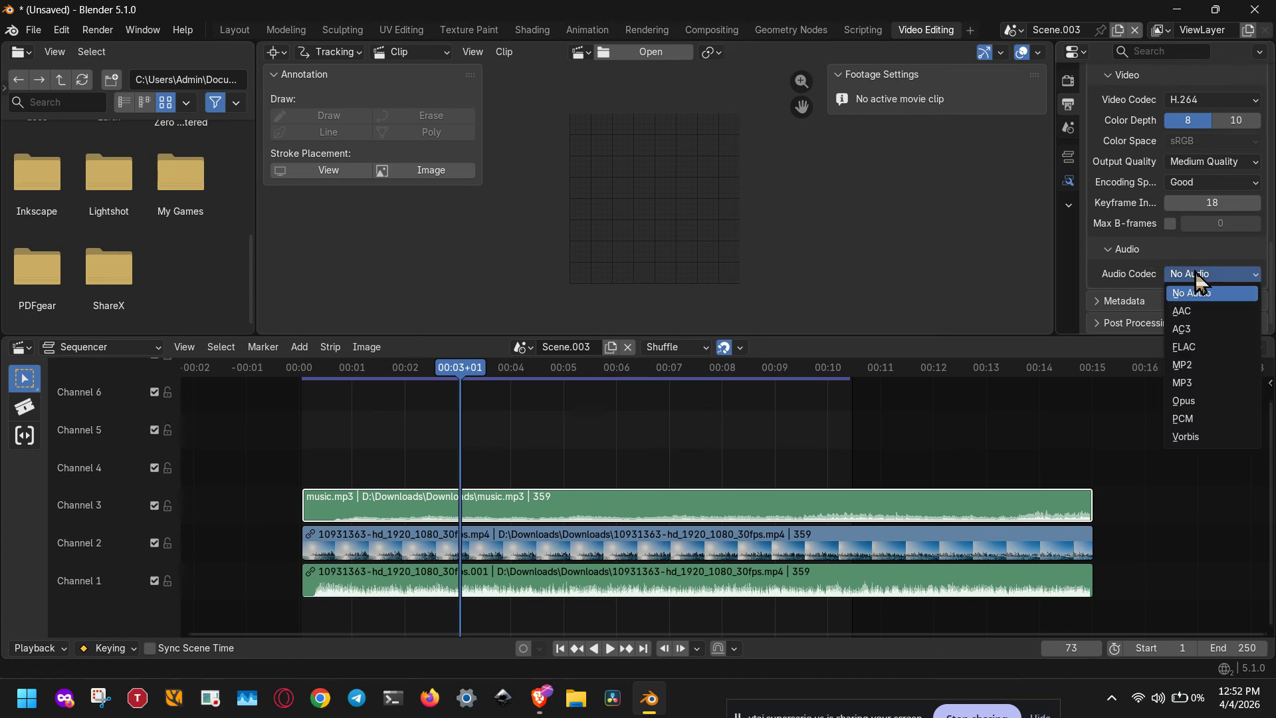
{"action": "left_click", "coordinate": [1203, 311]}
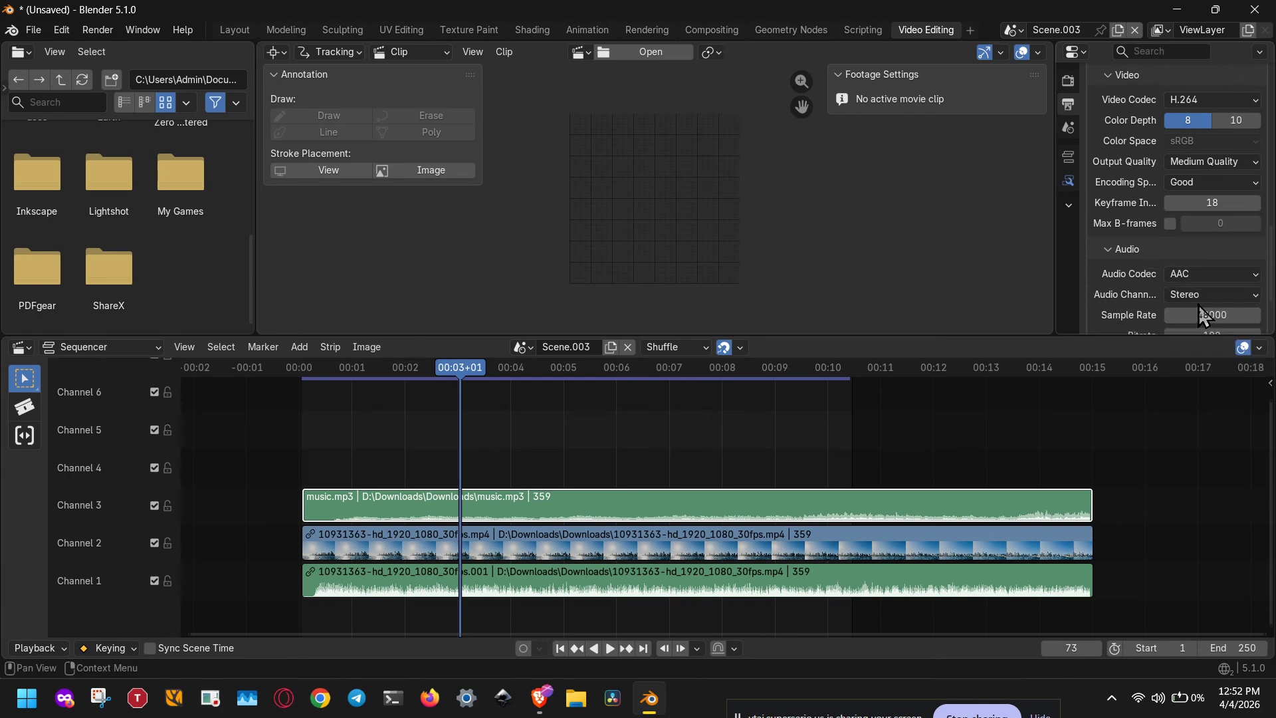
{"action": "scroll", "coordinate": [1220, 281], "scroll_direction": "down", "scroll_amount": 2}
{"action": "scroll", "coordinate": [1220, 281], "scroll_direction": "down", "scroll_amount": 3}
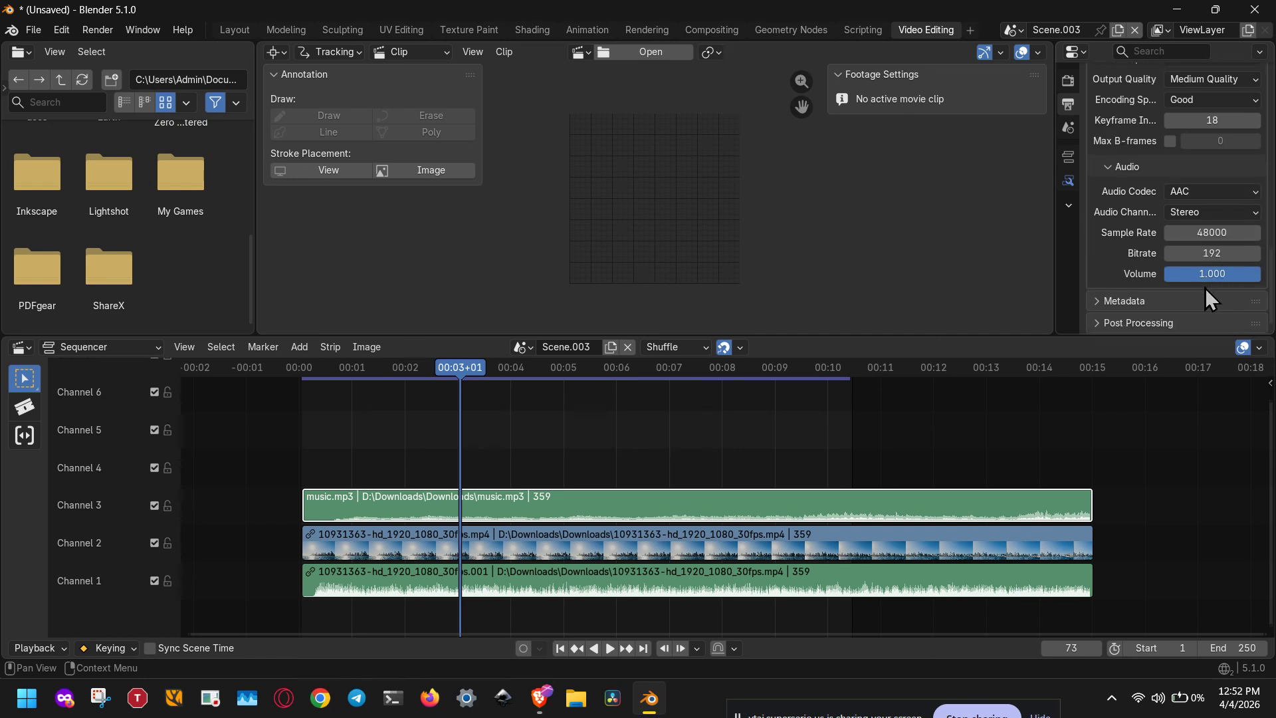
{"action": "scroll", "coordinate": [1182, 292], "scroll_direction": "up", "scroll_amount": 2}
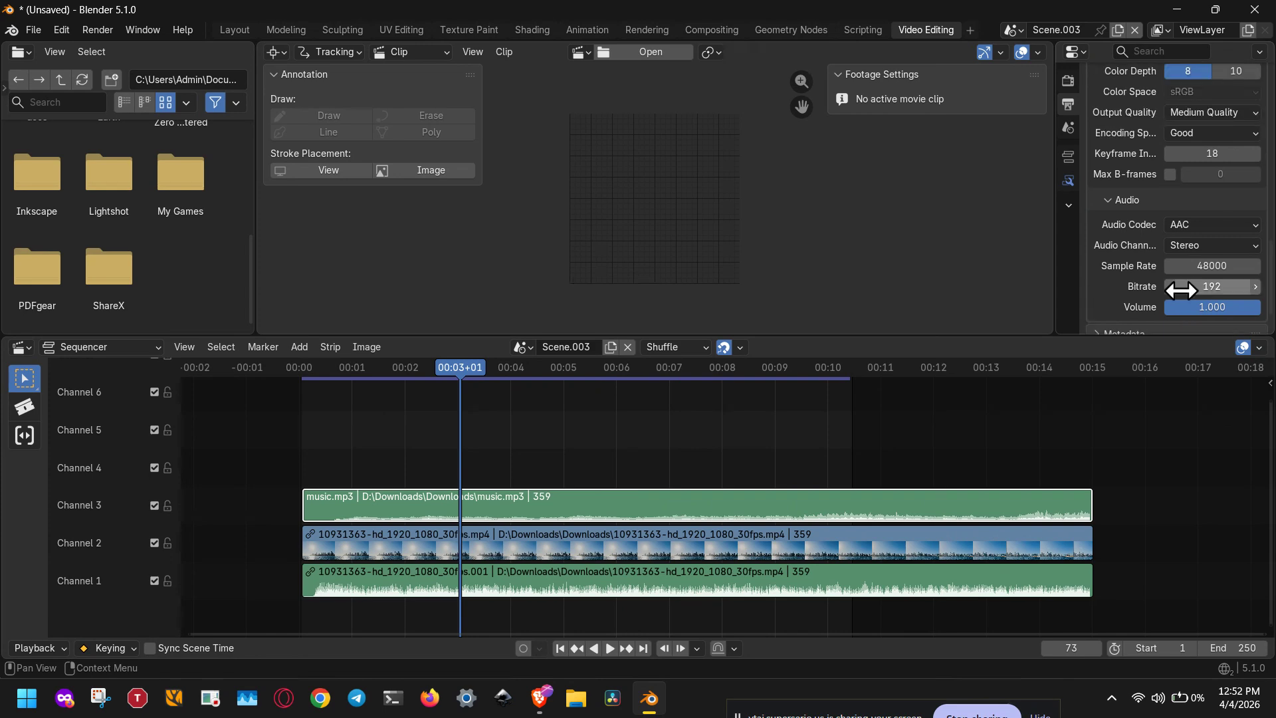
Set the render output location to the bl folder inside Documents.
{"action": "left_click", "coordinate": [1202, 248]}
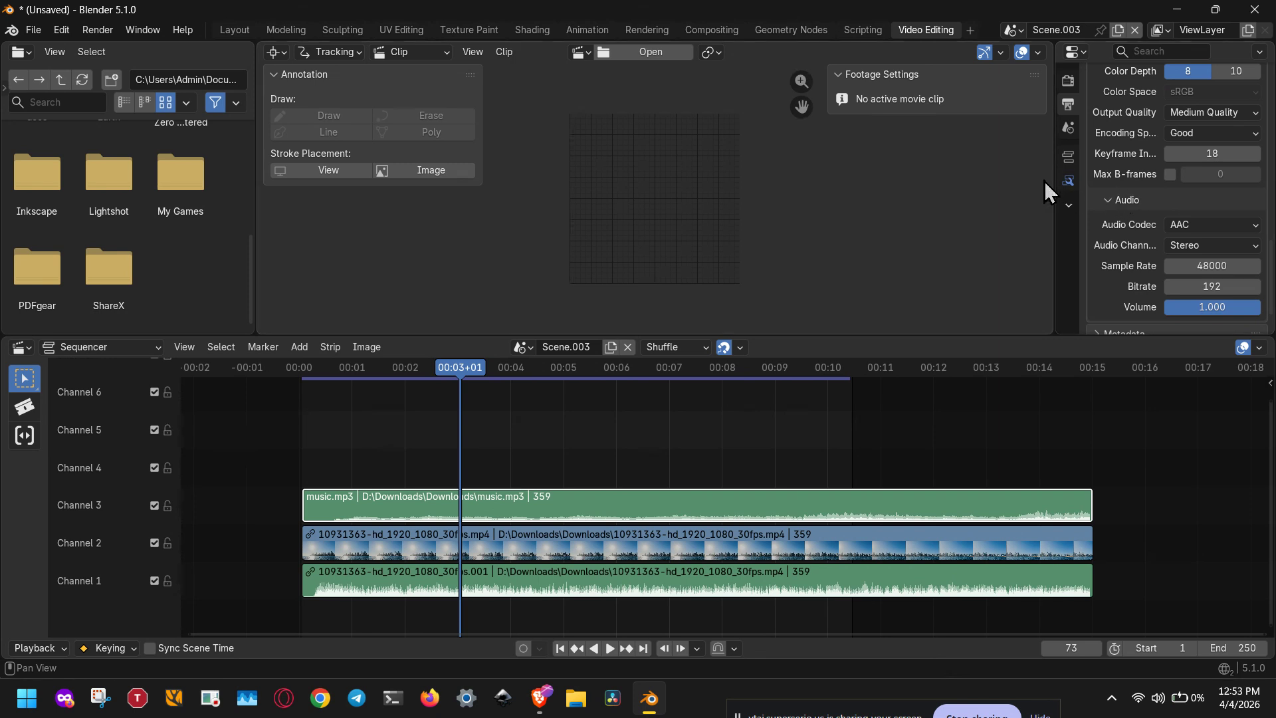
{"action": "scroll", "coordinate": [1140, 188], "scroll_direction": "up", "scroll_amount": 1}
{"action": "scroll", "coordinate": [1139, 187], "scroll_direction": "up", "scroll_amount": 6}
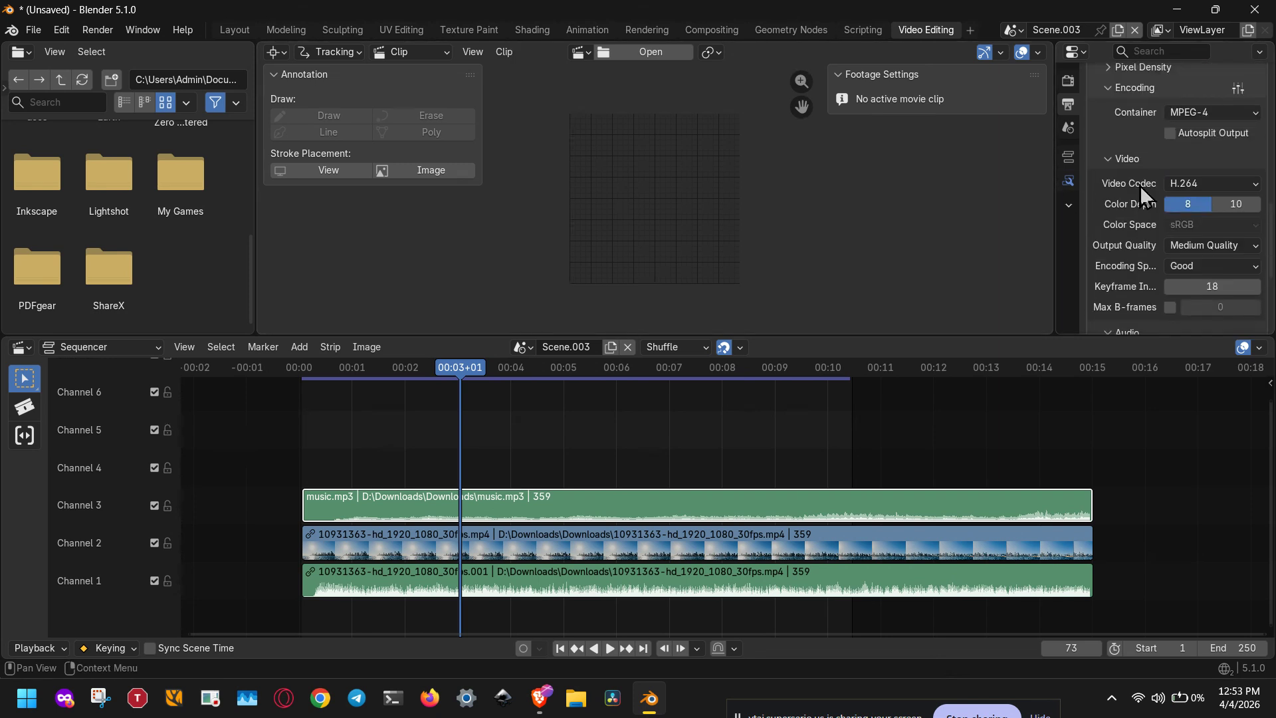
{"action": "scroll", "coordinate": [1139, 186], "scroll_direction": "up", "scroll_amount": 5}
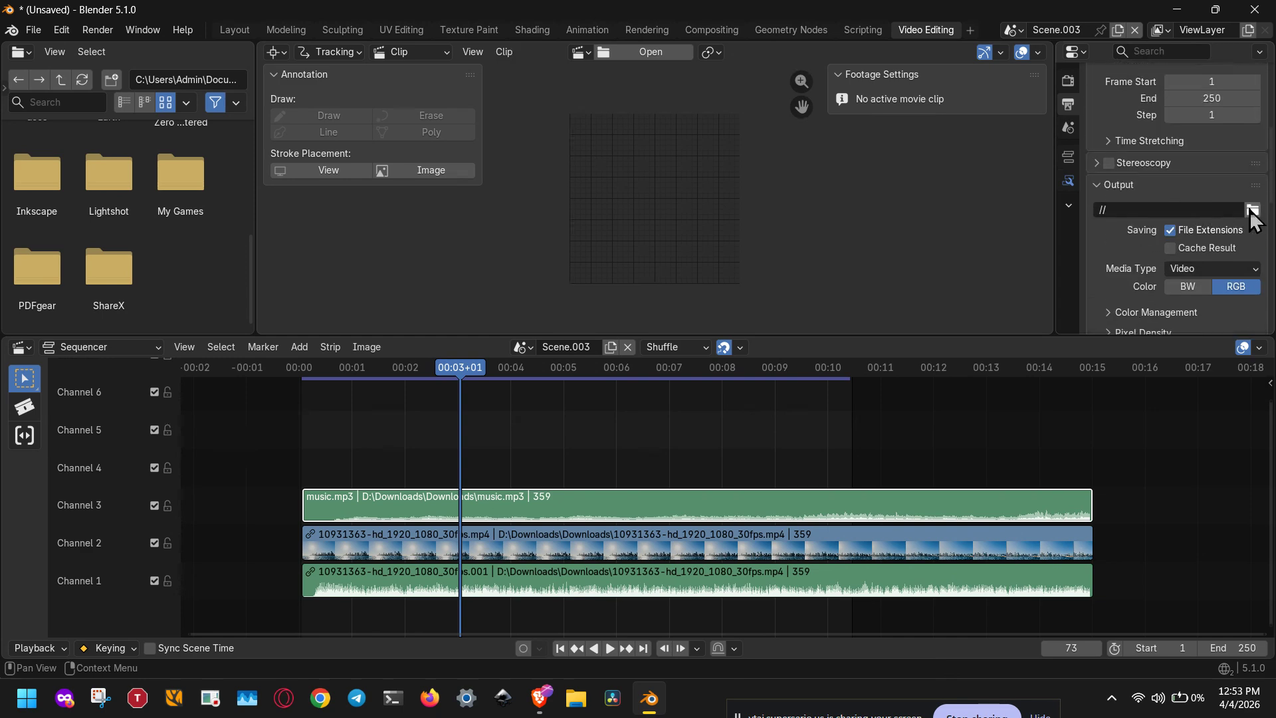
{"action": "left_click", "coordinate": [1252, 211]}
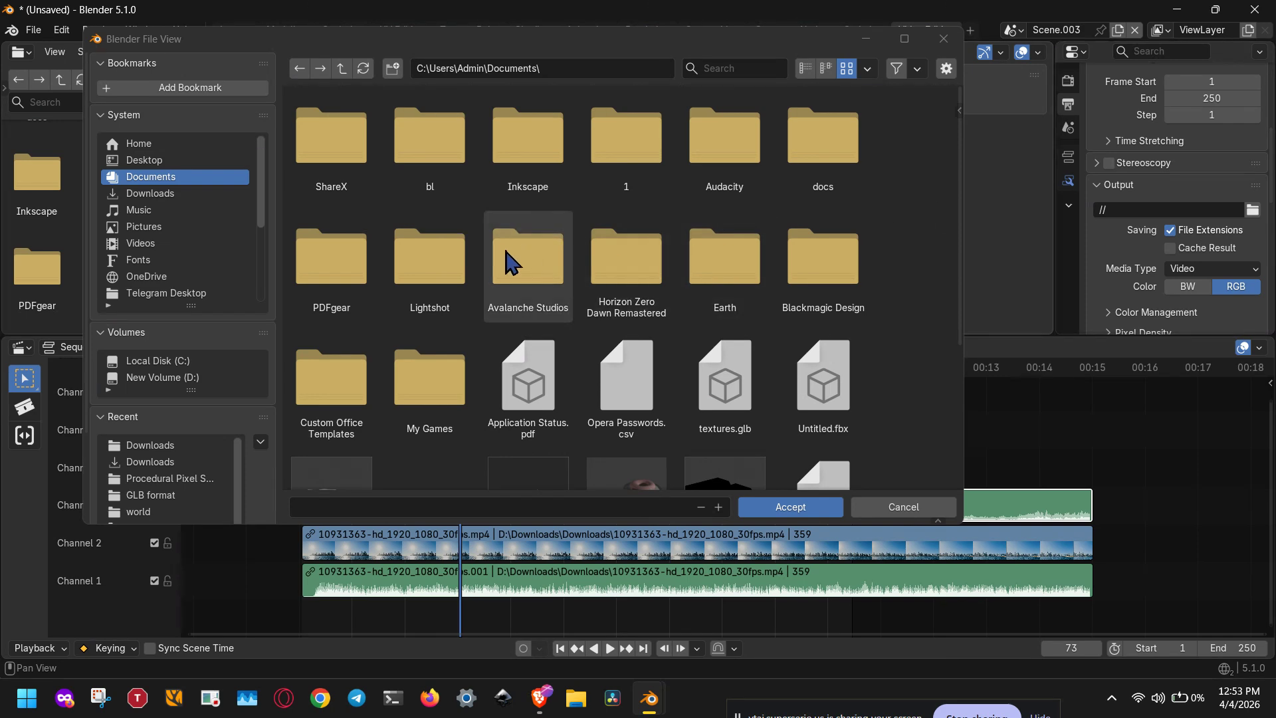
{"action": "left_click", "coordinate": [428, 145]}
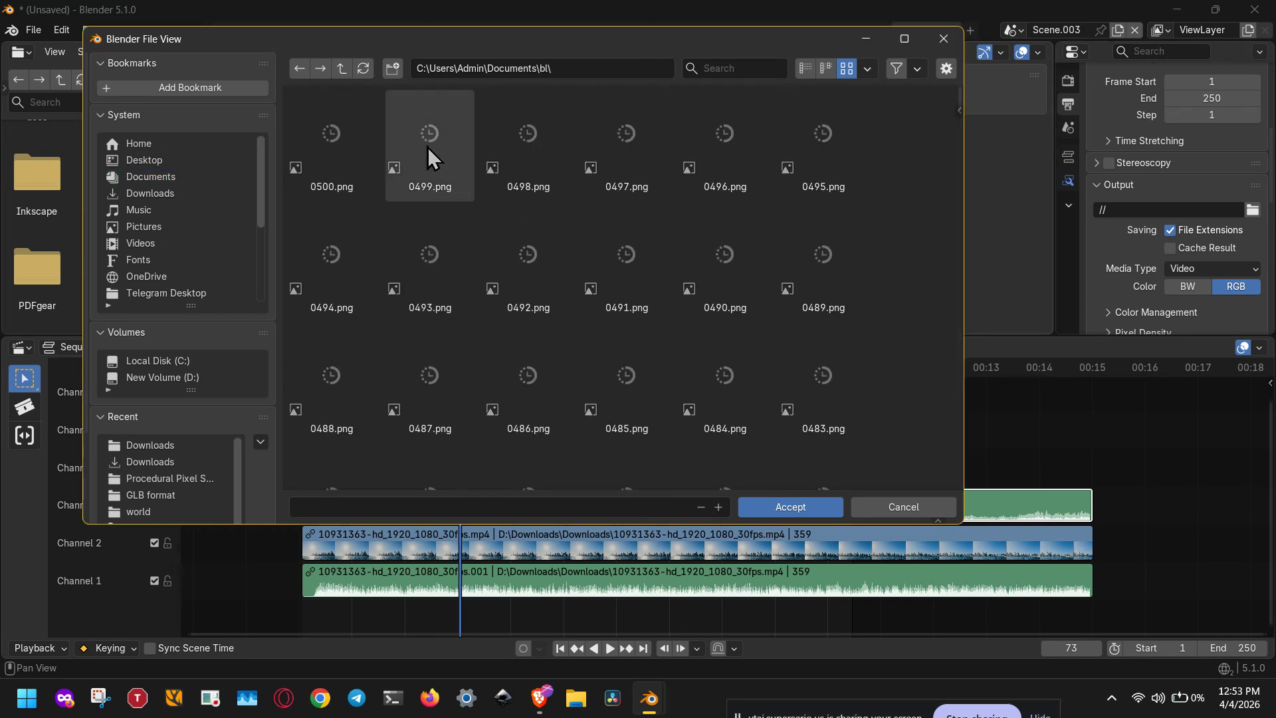
{"action": "scroll", "coordinate": [860, 262], "scroll_direction": "down", "scroll_amount": 3}
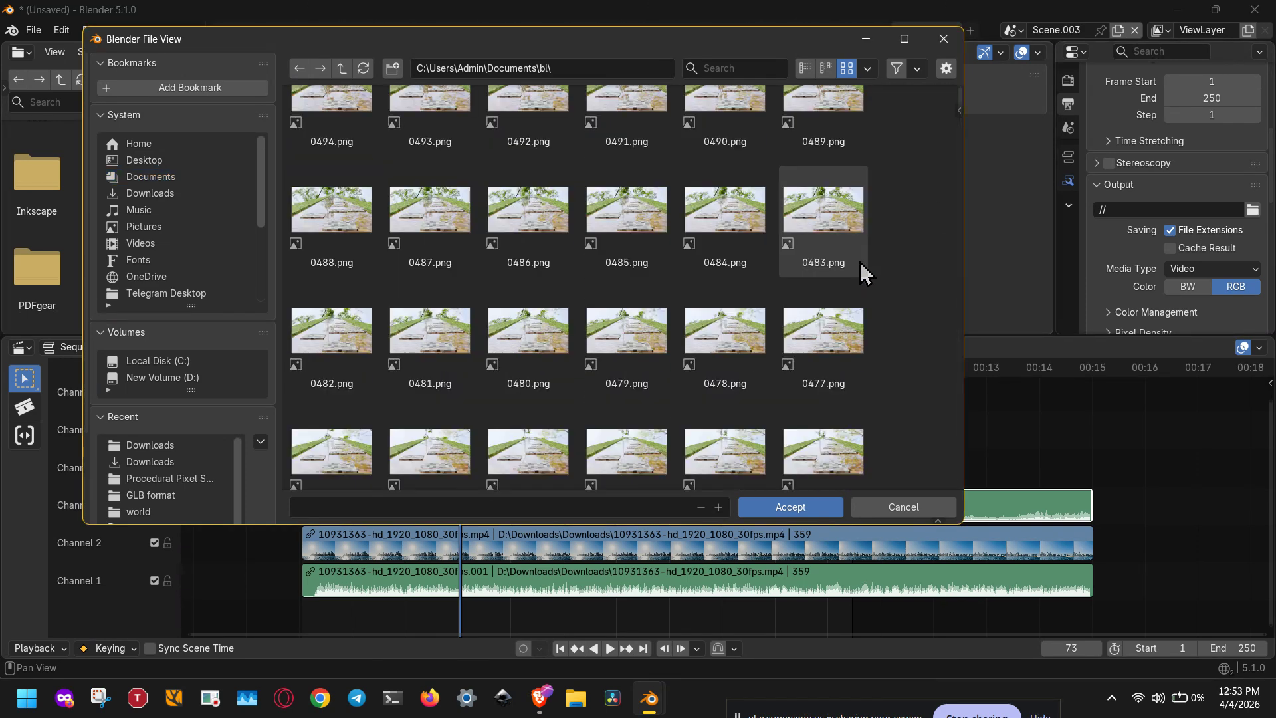
{"action": "scroll", "coordinate": [860, 263], "scroll_direction": "down", "scroll_amount": 10}
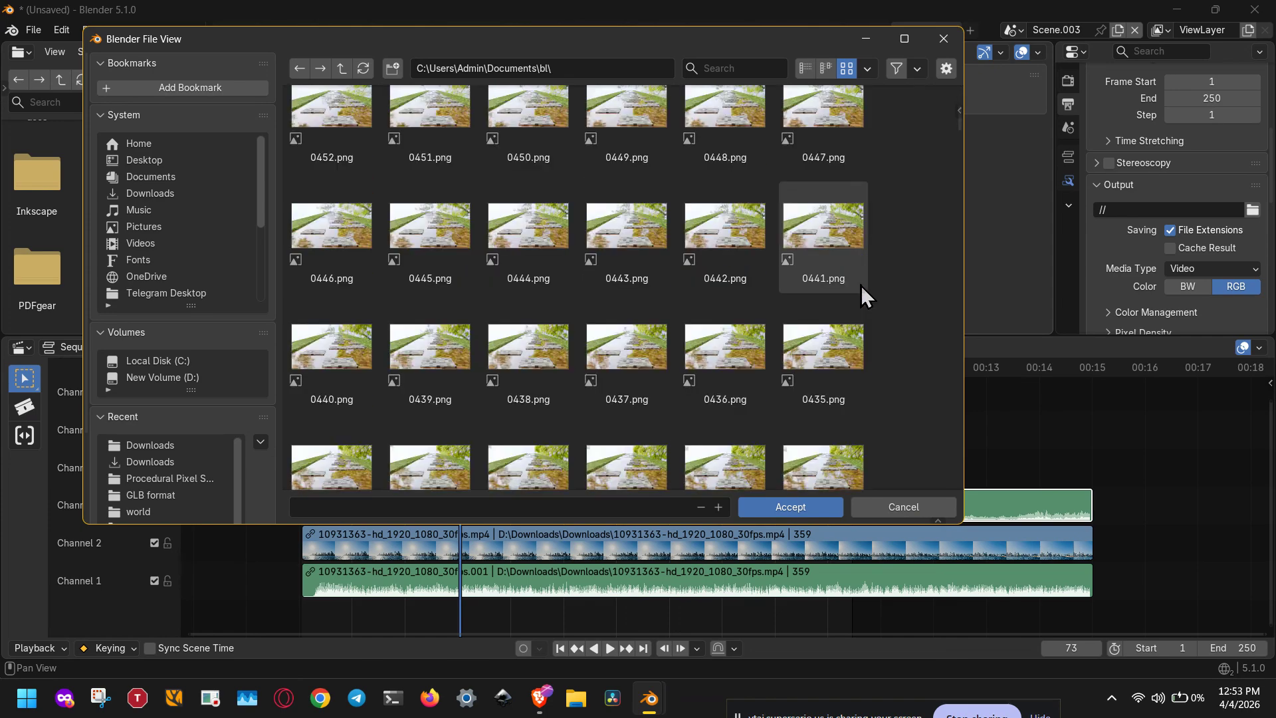
{"action": "scroll", "coordinate": [861, 279], "scroll_direction": "up", "scroll_amount": 1}
{"action": "left_click", "coordinate": [771, 506]}
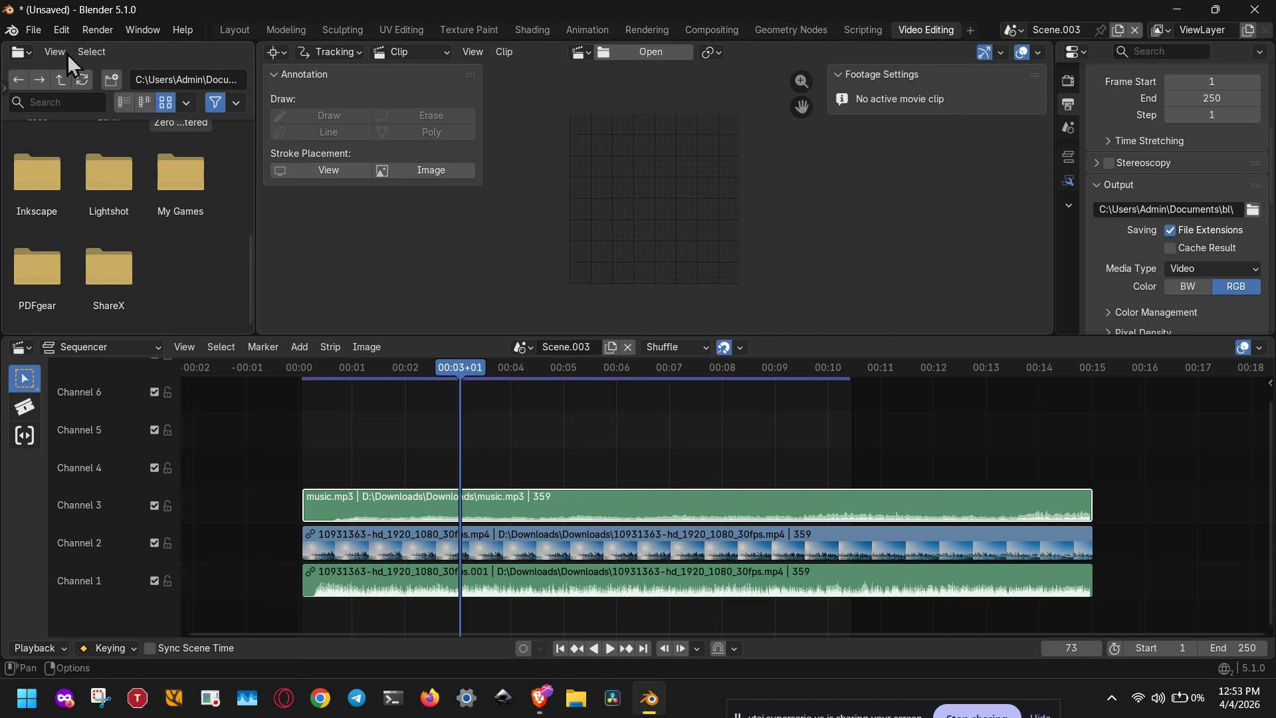
Render the sequence as an animation to the chosen output folder.
{"action": "left_click", "coordinate": [94, 31]}
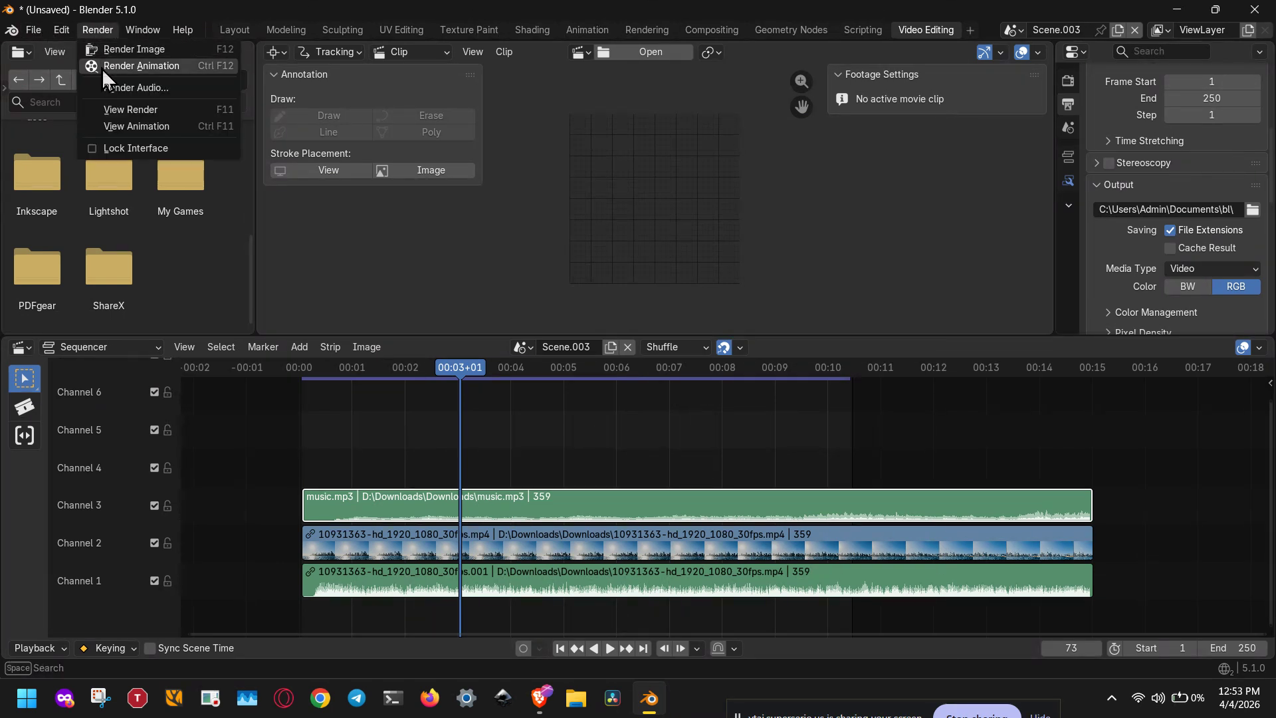
{"action": "left_click", "coordinate": [109, 65]}
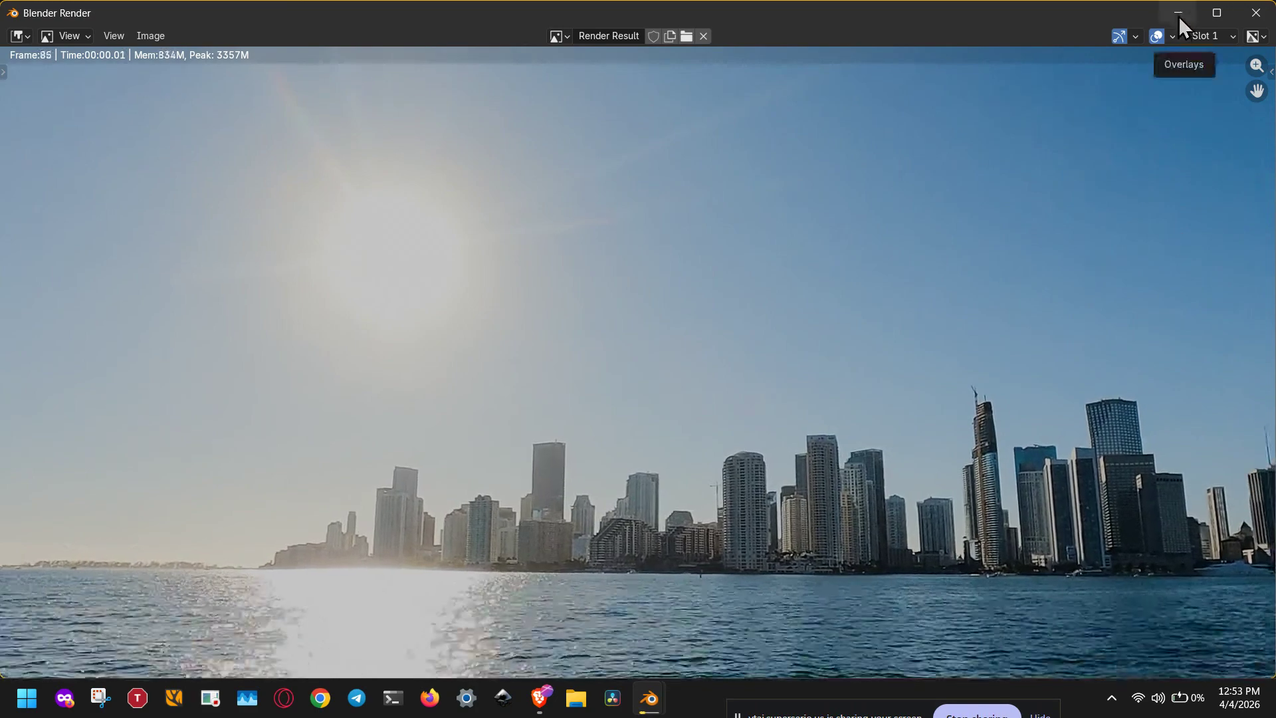
Switch to File Explorer and open the Downloads folder on New Volume (D:).
{"action": "left_click", "coordinate": [576, 709]}
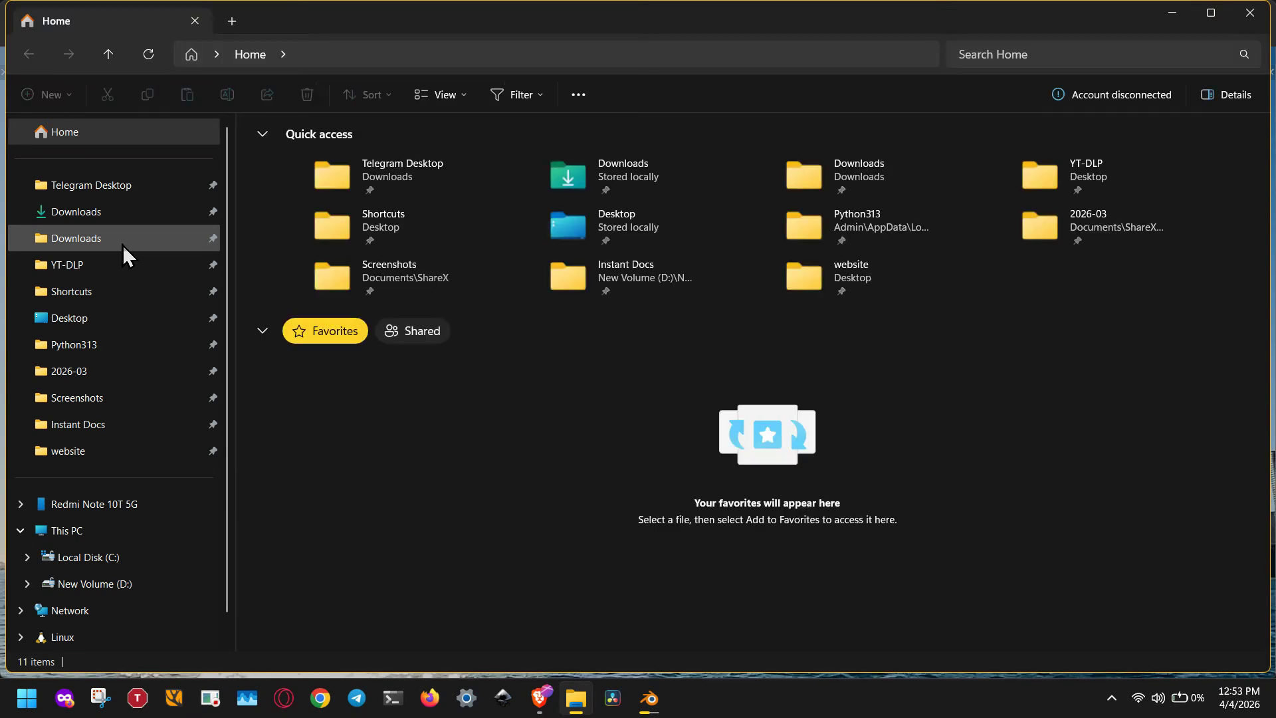
{"action": "left_click", "coordinate": [113, 582]}
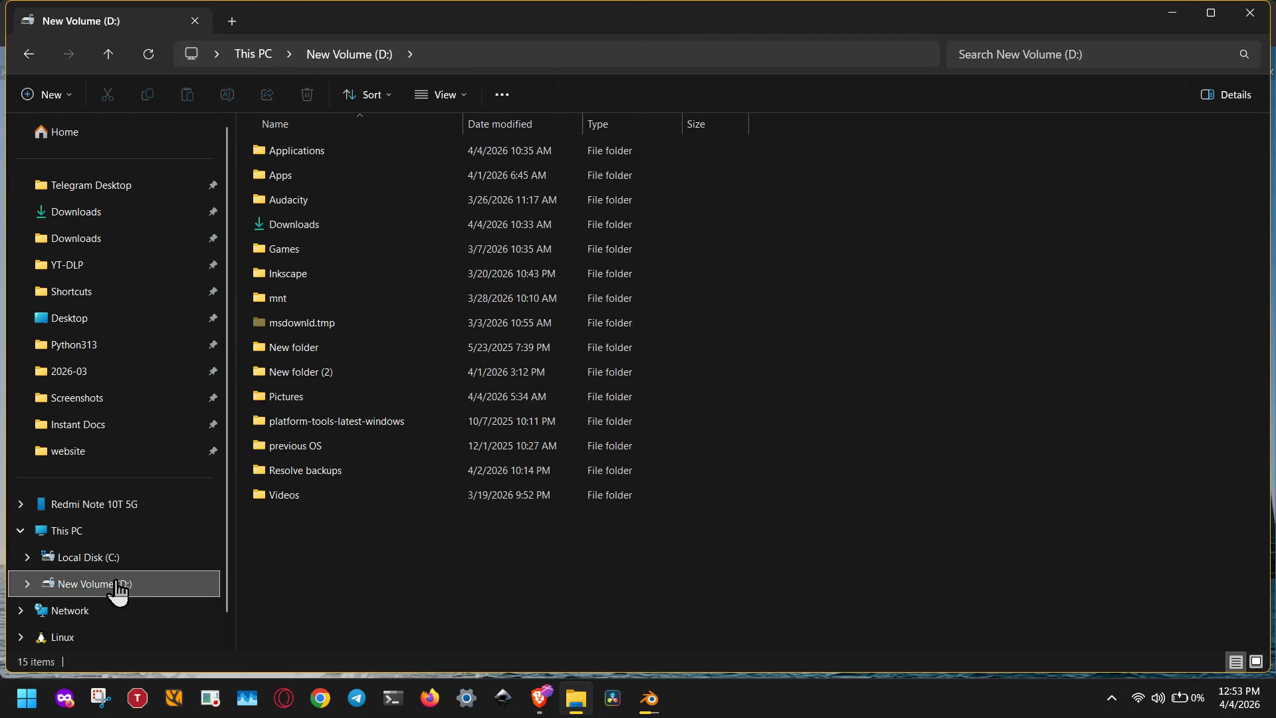
{"action": "left_click", "coordinate": [291, 226]}
{"action": "key", "text": "Return"}
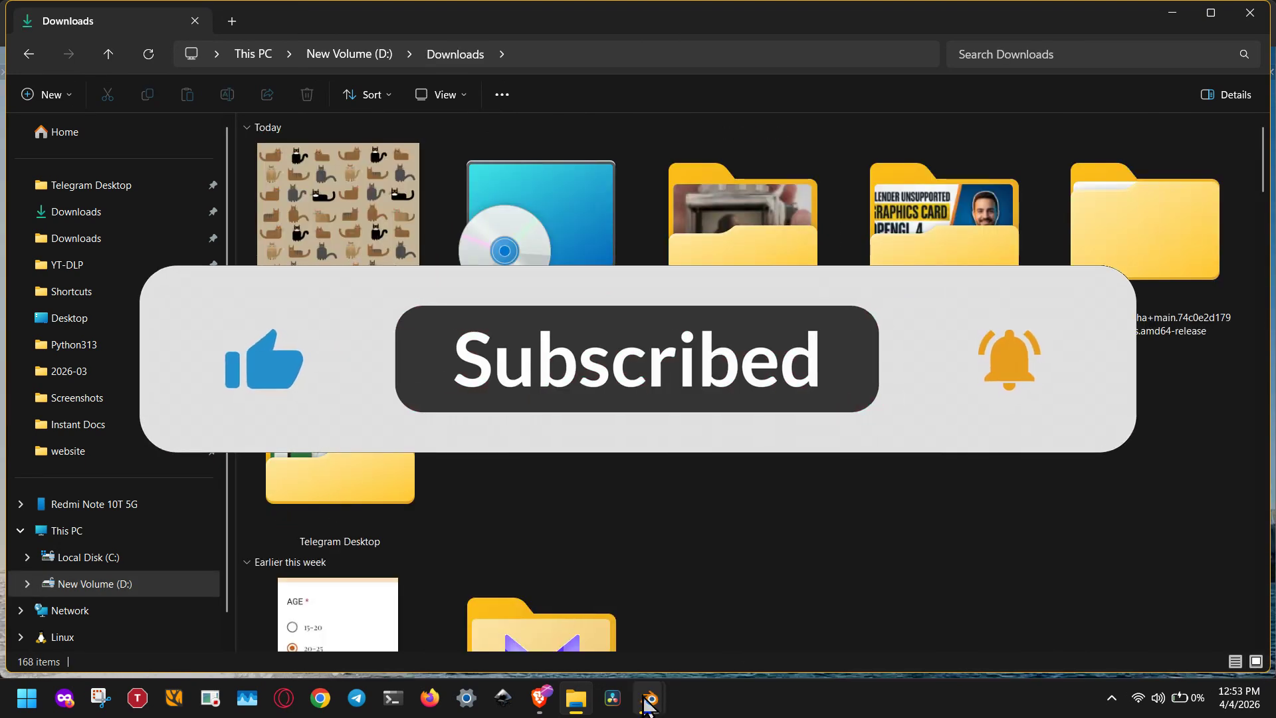
{"action": "mouse_move", "coordinate": [542, 698]}
{"action": "left_click", "coordinate": [628, 615]}
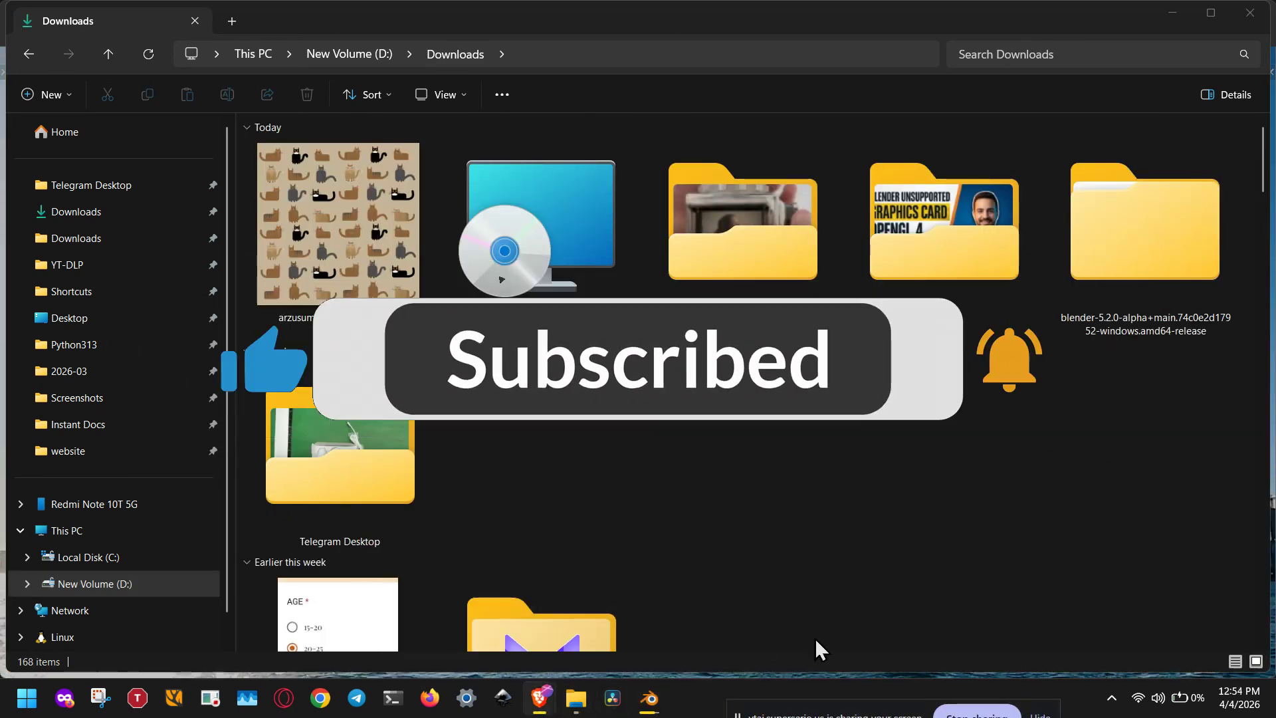